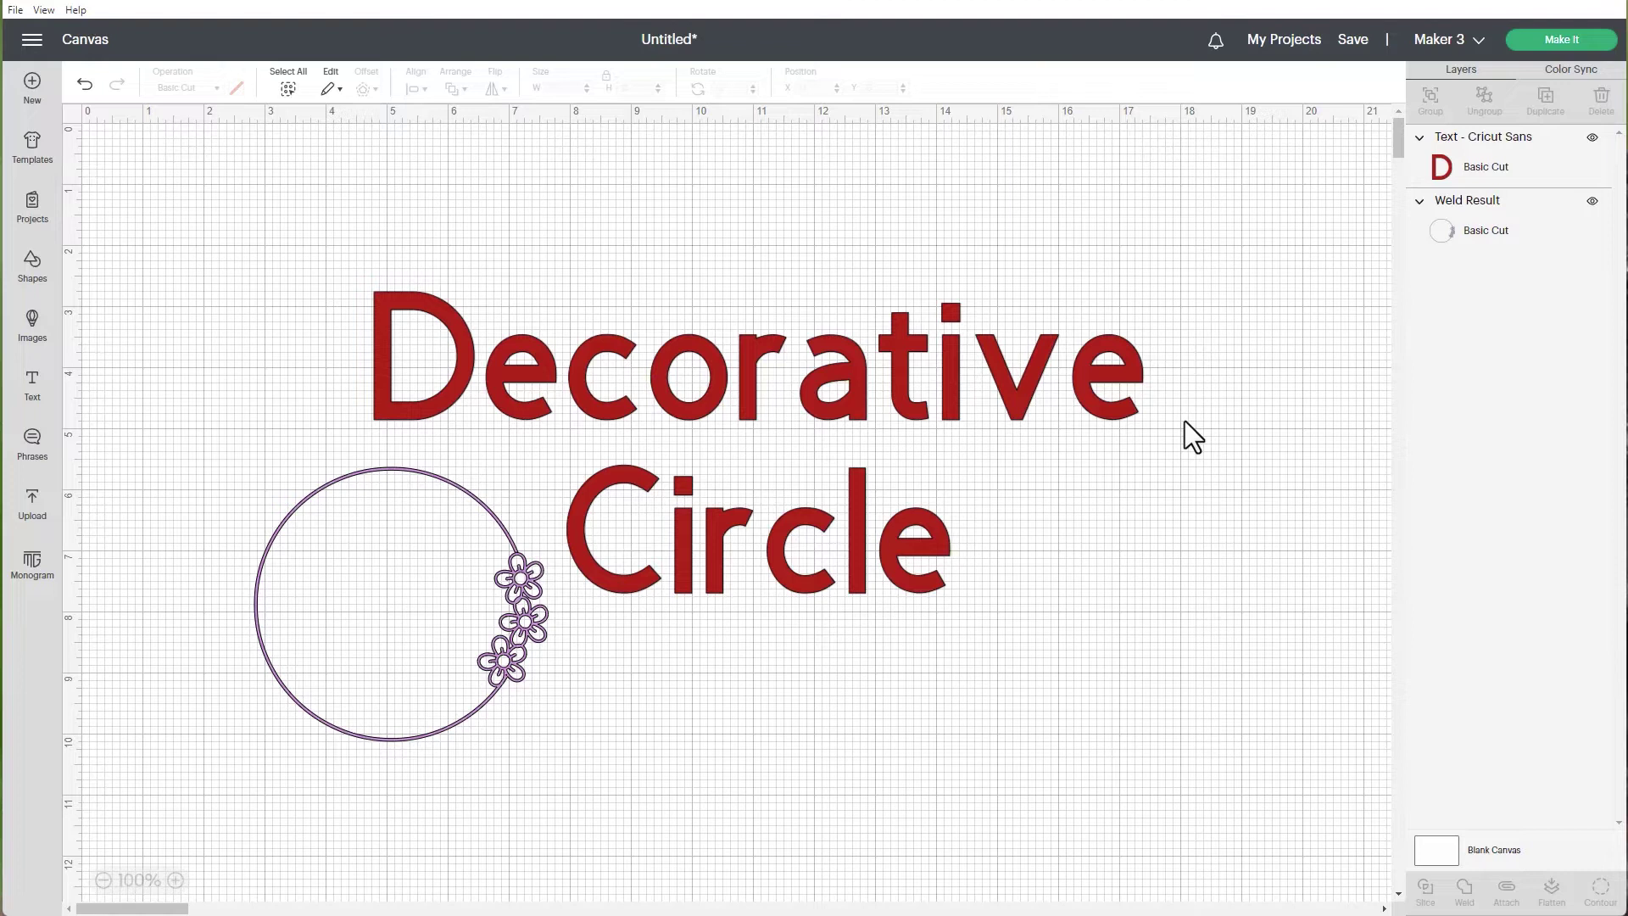
Replace the canvas with a blank project and add an 8-inch-wide circle near the middle.
left_click(34, 85)
left_click(836, 70)
left_click(34, 284)
left_click(255, 386)
left_click_drag(164, 232, 647, 355)
left_click(546, 90)
key("Return")
left_click_drag(873, 490, 695, 458)
Fill the 8-inch circle purple and reselect it.
left_click(236, 88)
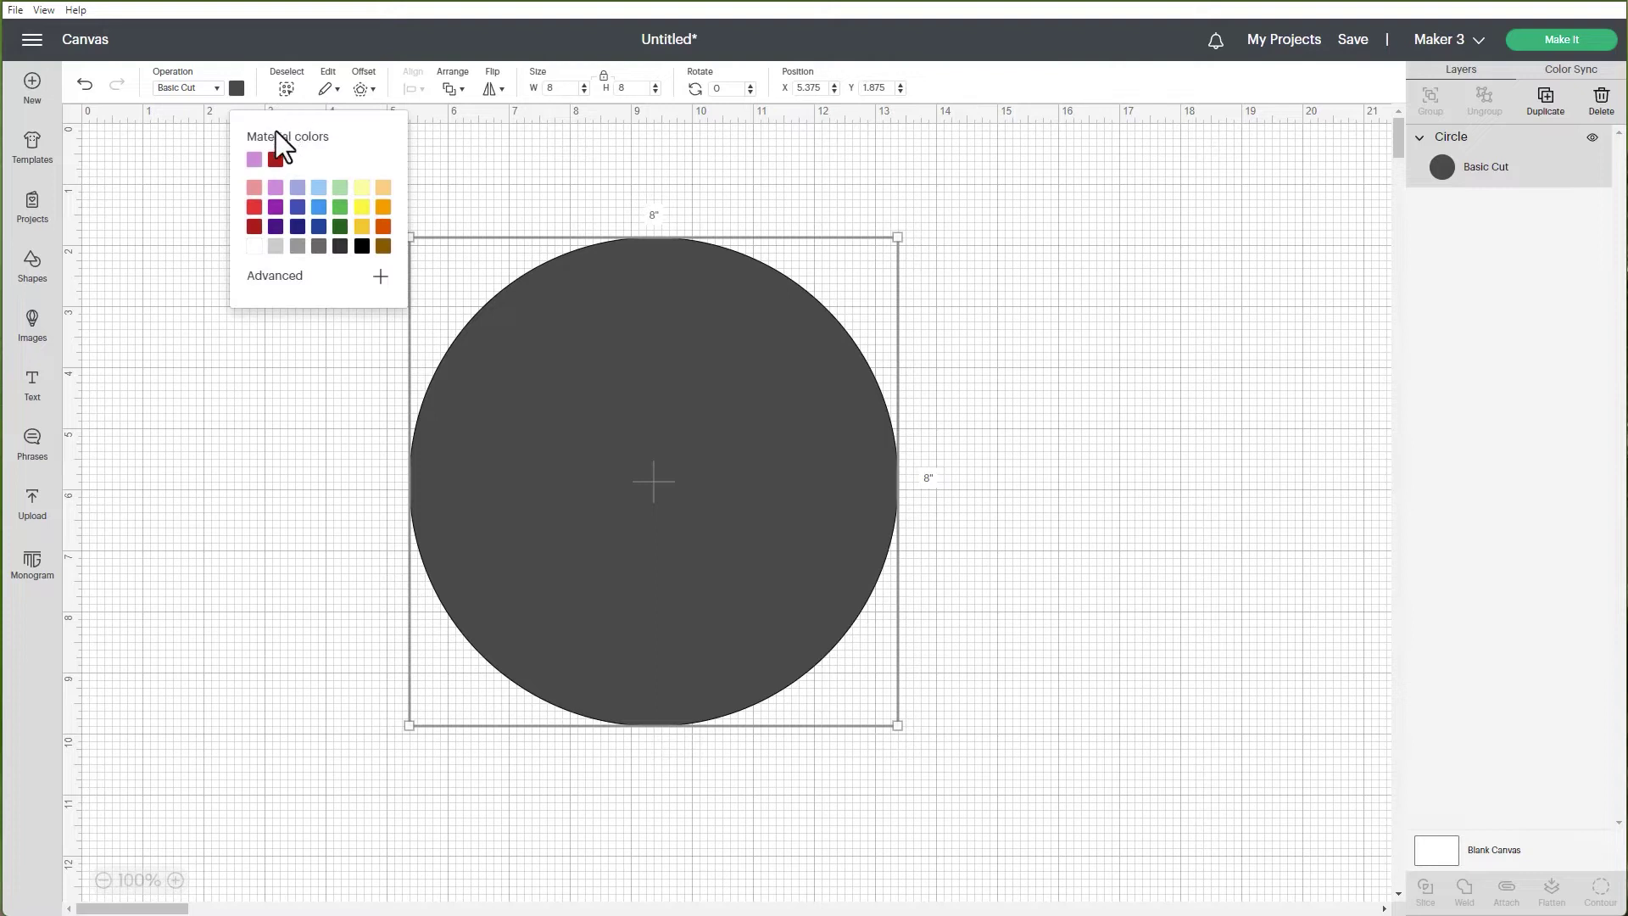
left_click(276, 206)
left_click(1183, 444)
left_click(663, 393)
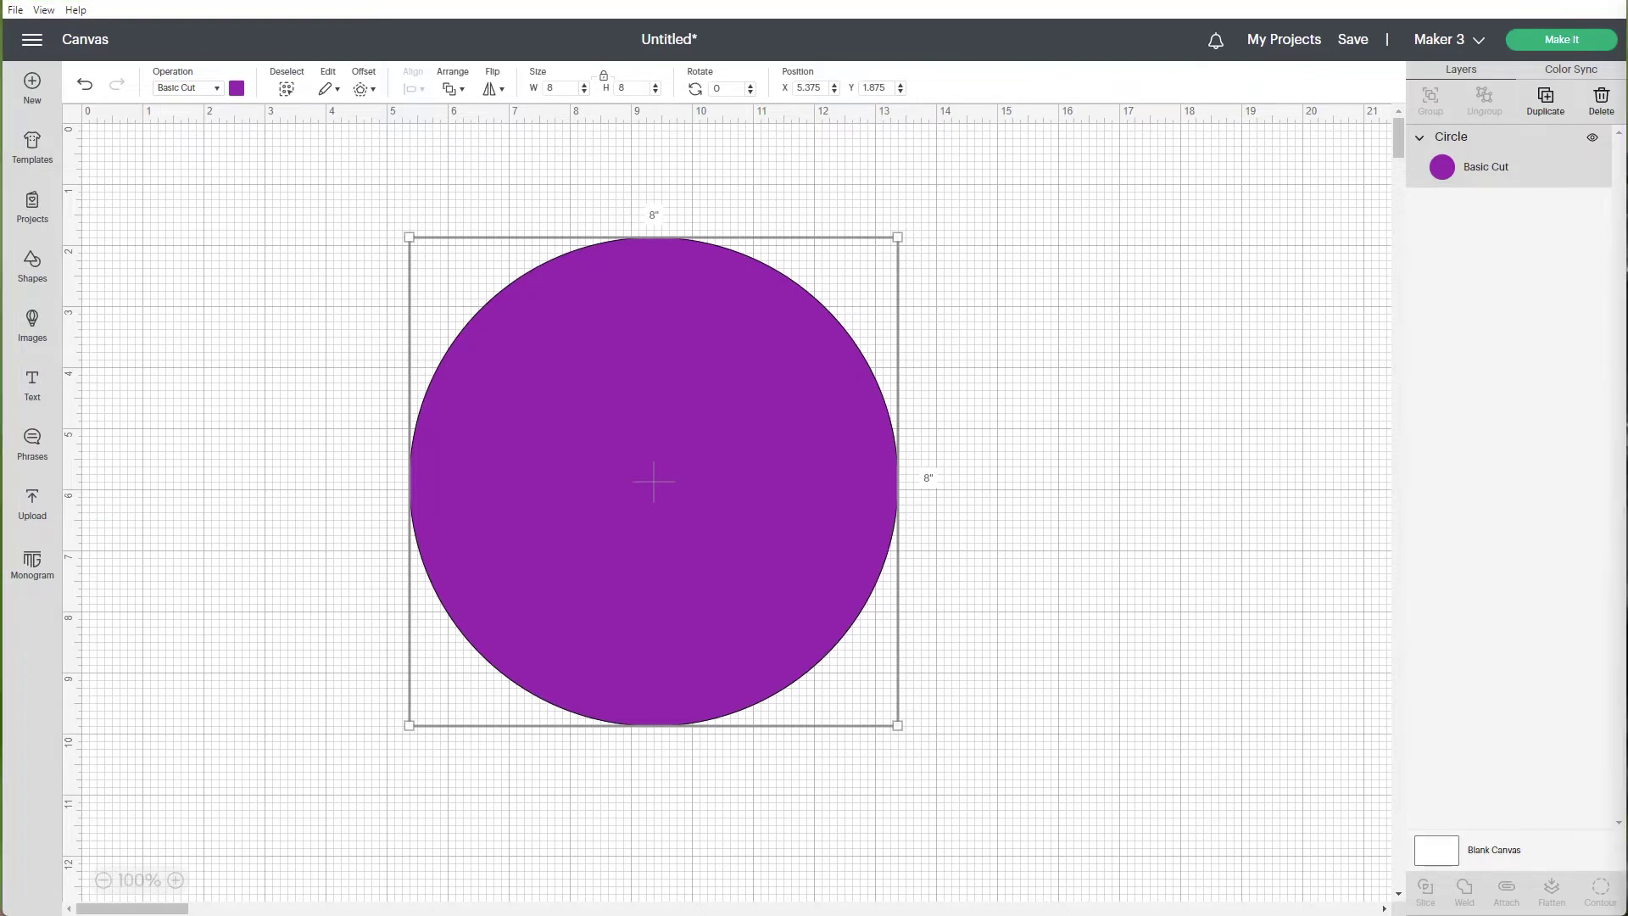
Paste the copied flower ring beside the purple circle.
left_click(1188, 387)
key("ctrl+v")
left_click_drag(497, 333, 1346, 366)
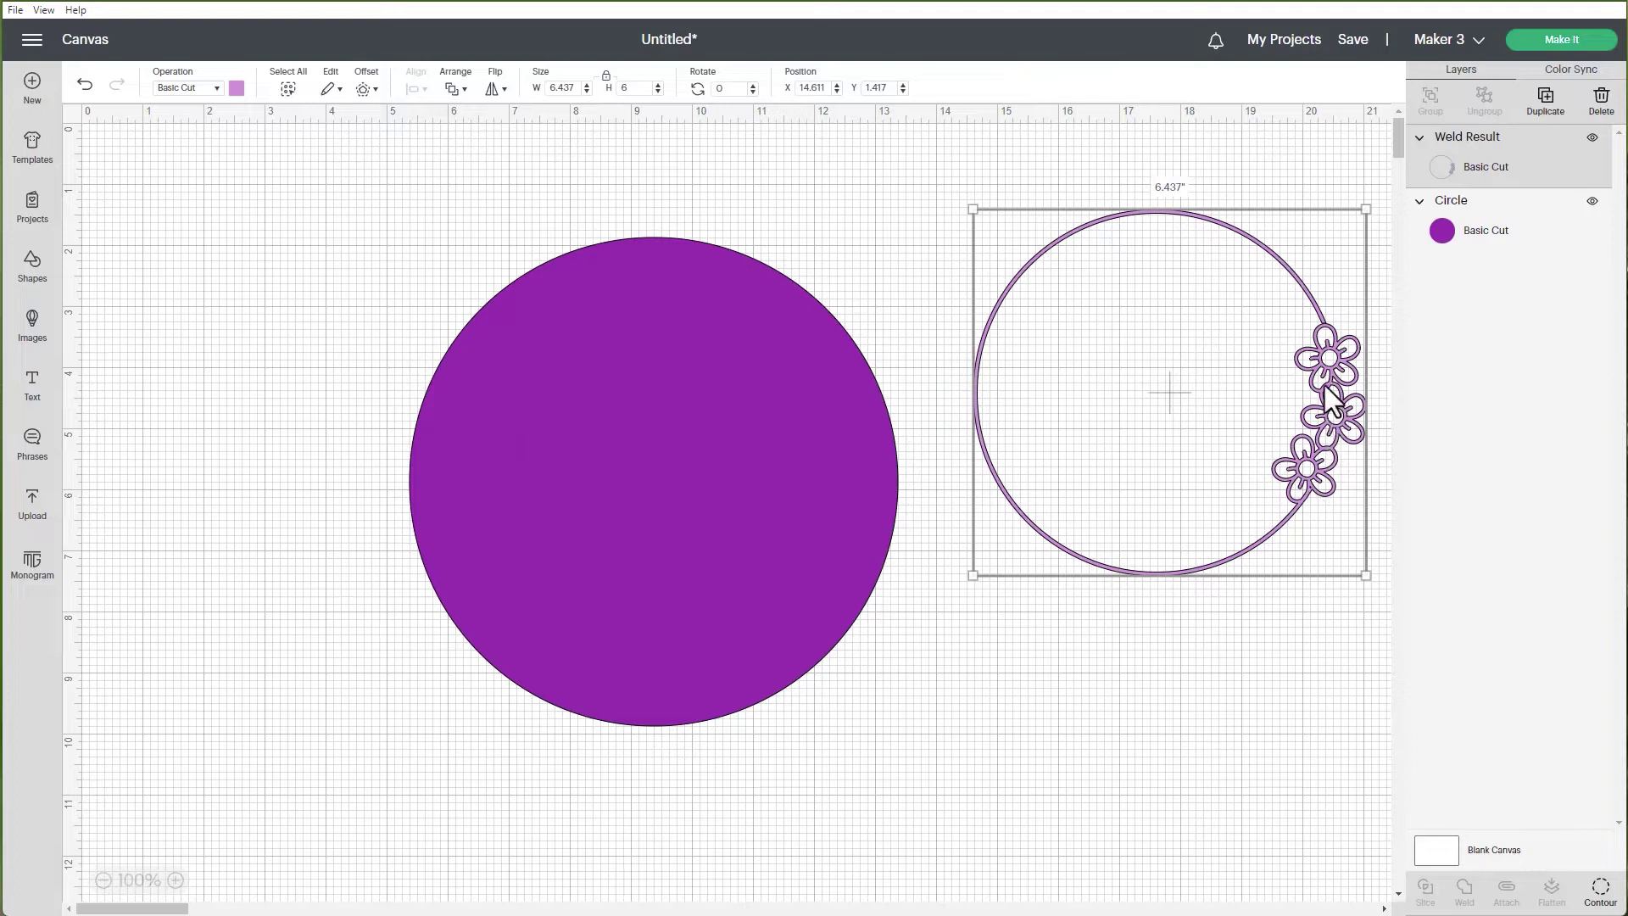
Duplicate the circle as a light purple 7.75-inch copy laid over the original.
left_click(675, 456)
left_click(1544, 100)
left_click(237, 88)
left_click(276, 161)
left_click(778, 364)
left_click(487, 357)
double_click(551, 88)
type("7.75")
key("Return")
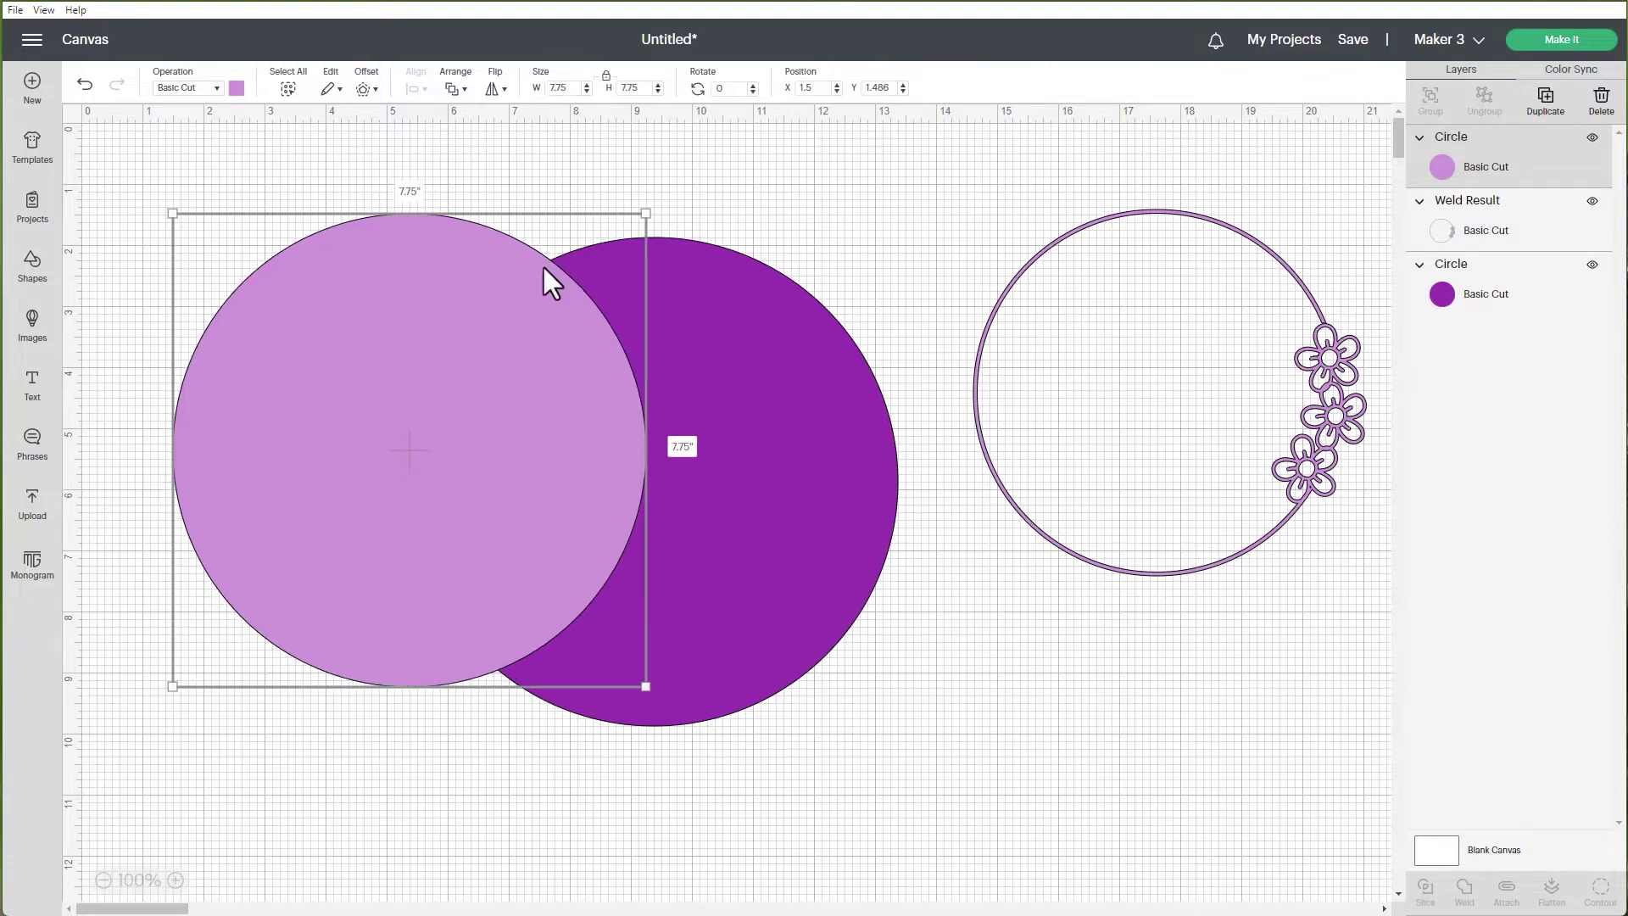
left_click_drag(544, 268, 649, 463)
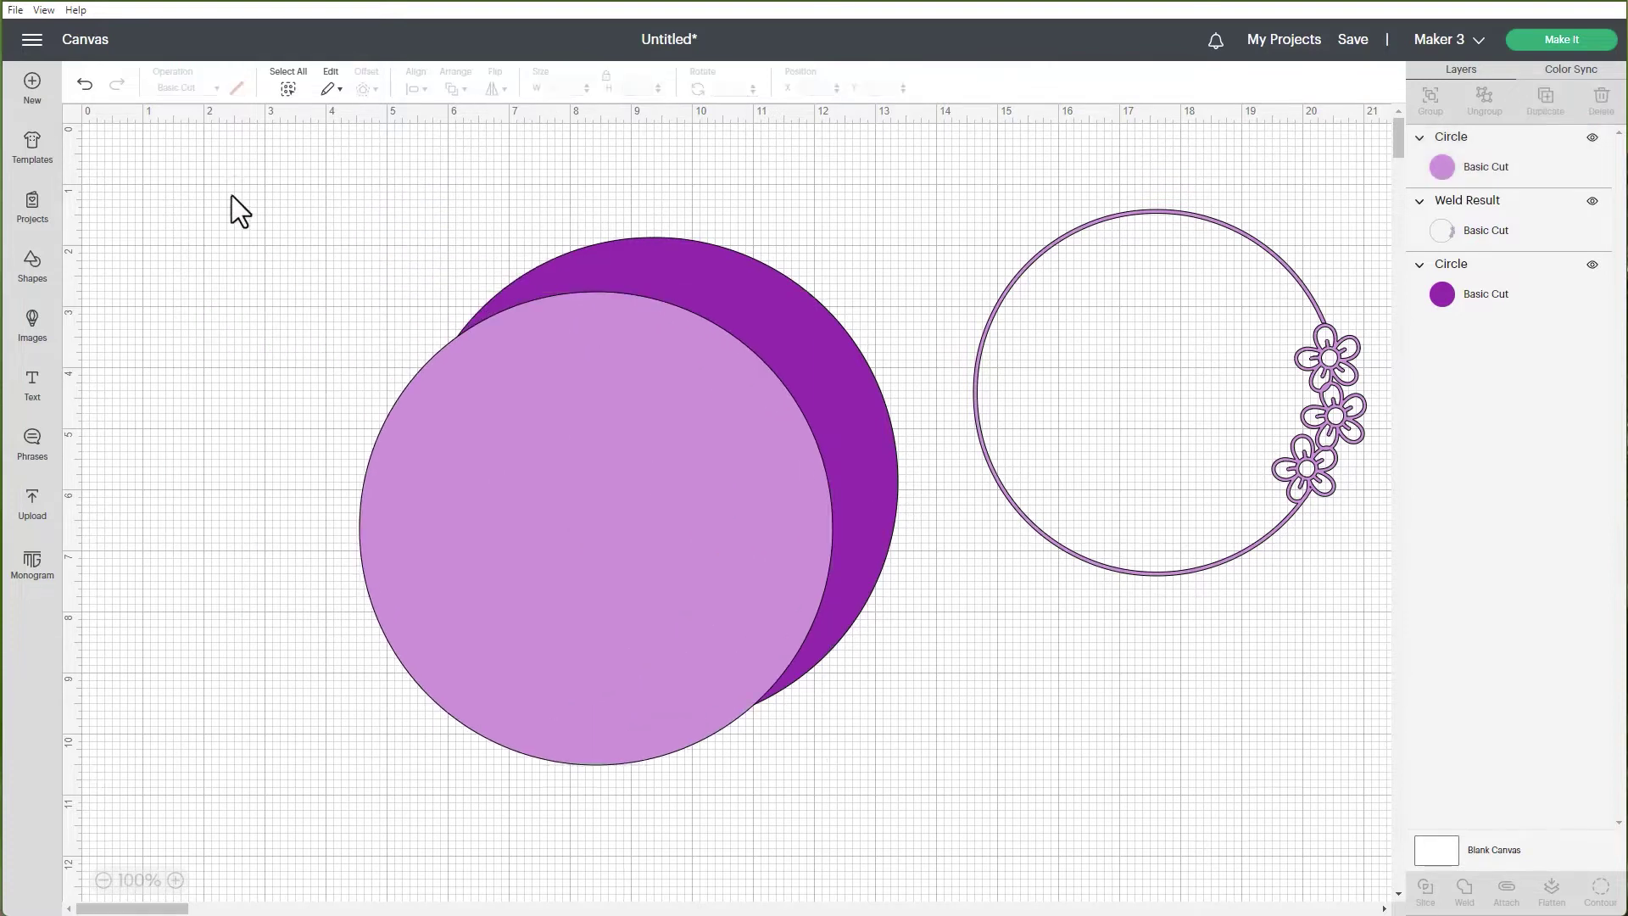
Centre the two circles on each other and slice the light one out of the dark one.
left_click_drag(231, 195, 623, 580)
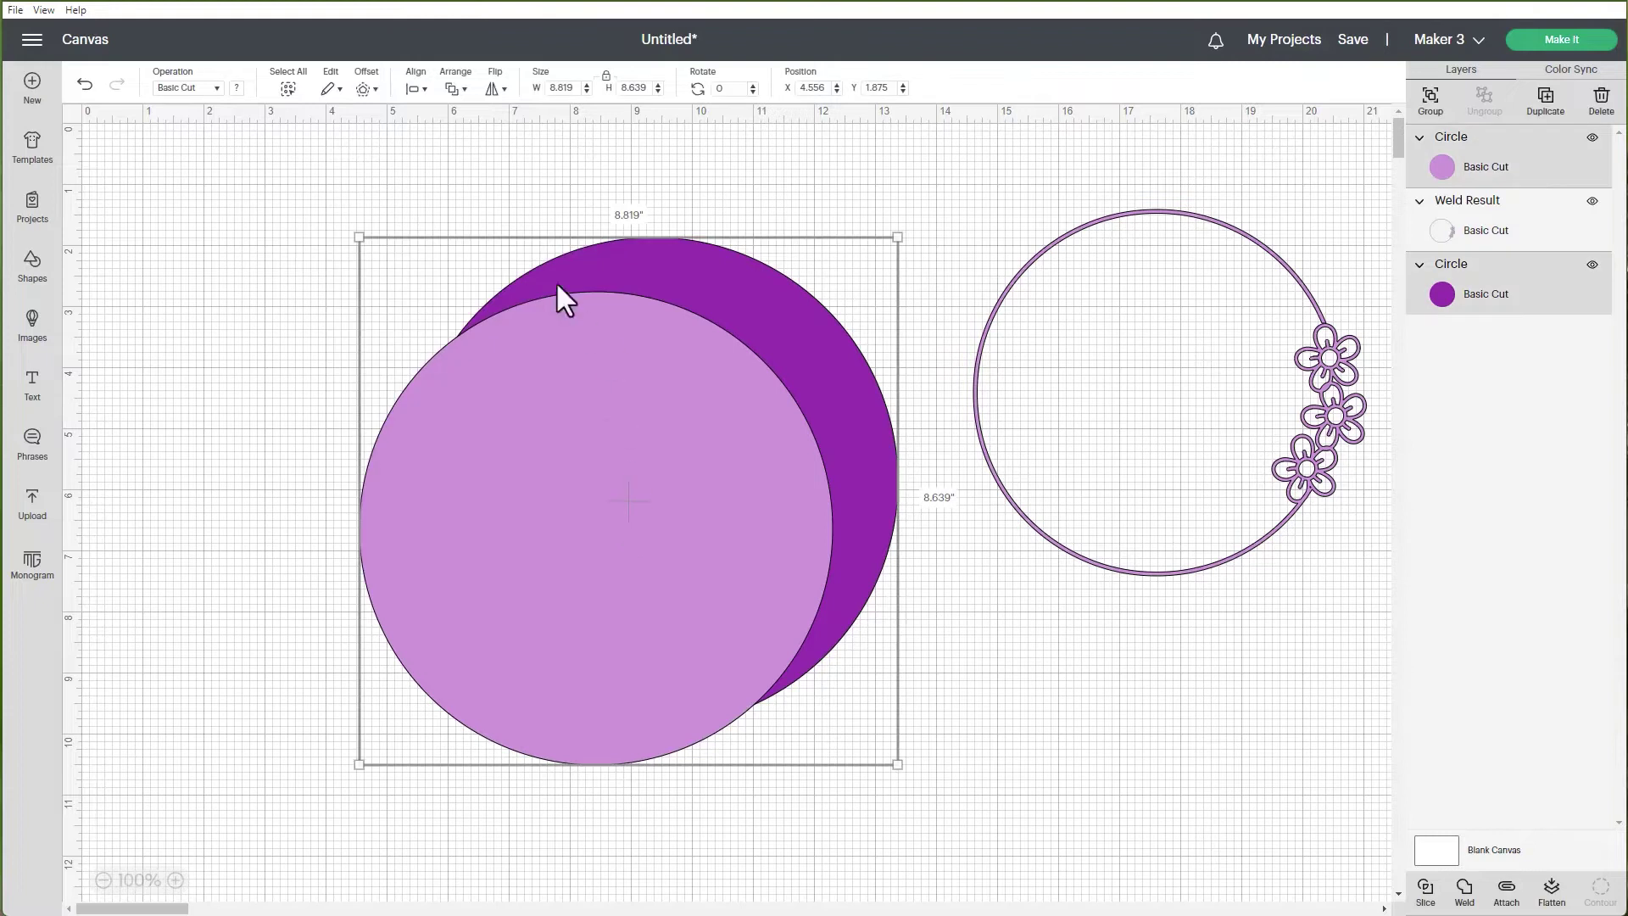
left_click(417, 88)
left_click(466, 267)
left_click(232, 323)
mouse_move(200, 189)
left_mouse_down()
mouse_move(618, 665)
mouse_move(770, 882)
left_mouse_up()
left_click(1437, 883)
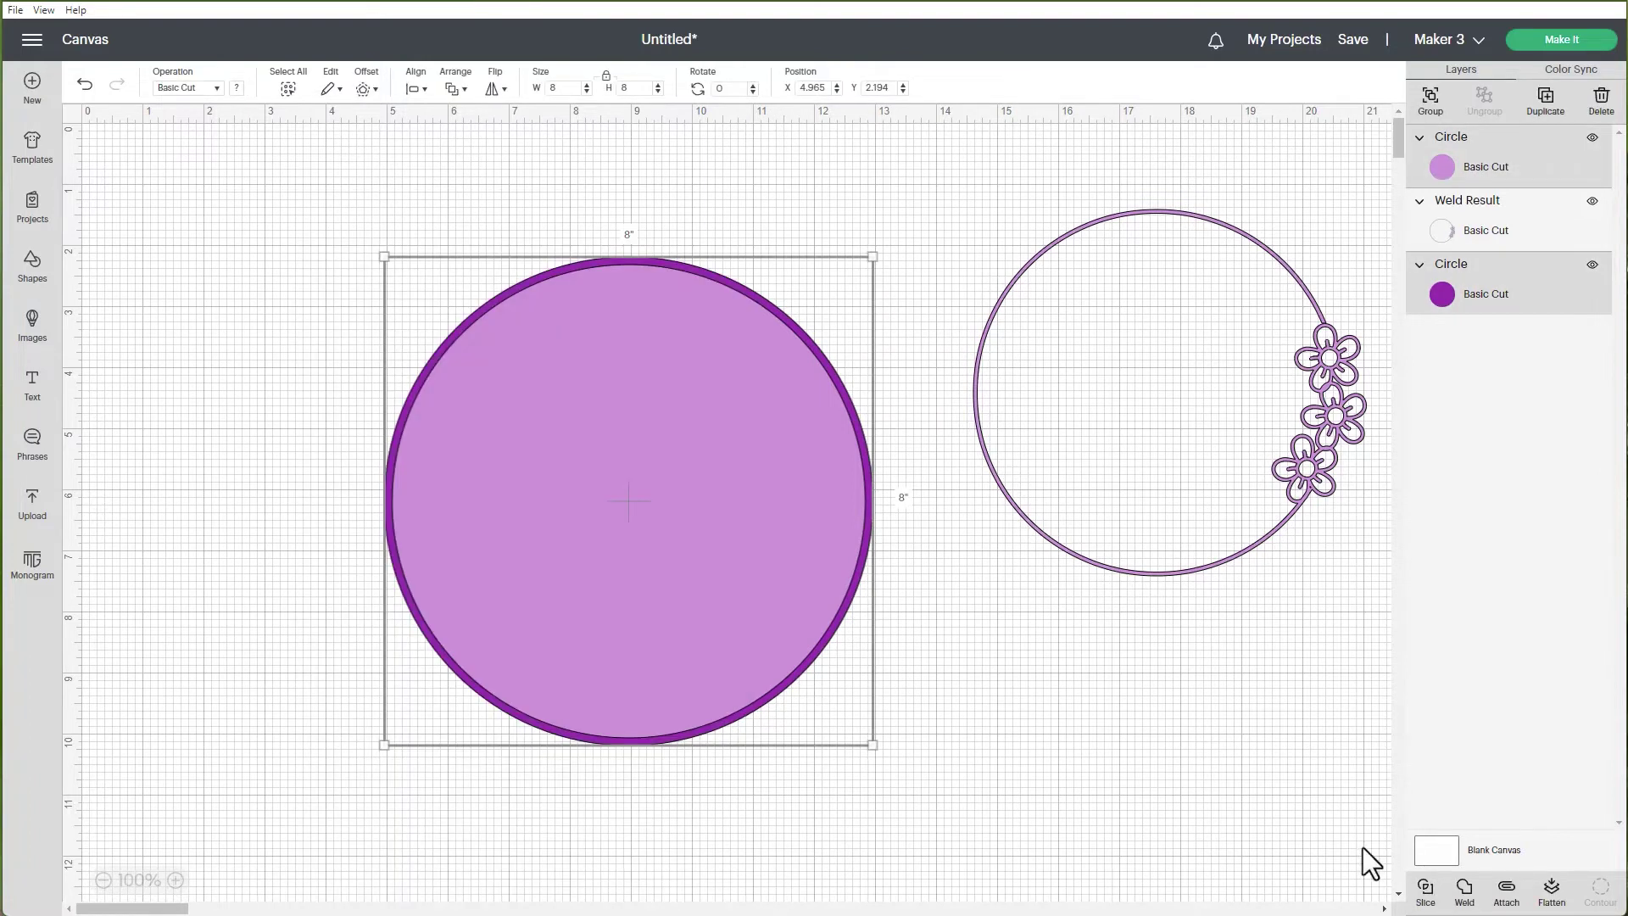
Delete the light purple and filled centre slice pieces, then move the thin ring to the upper left.
left_click(654, 398)
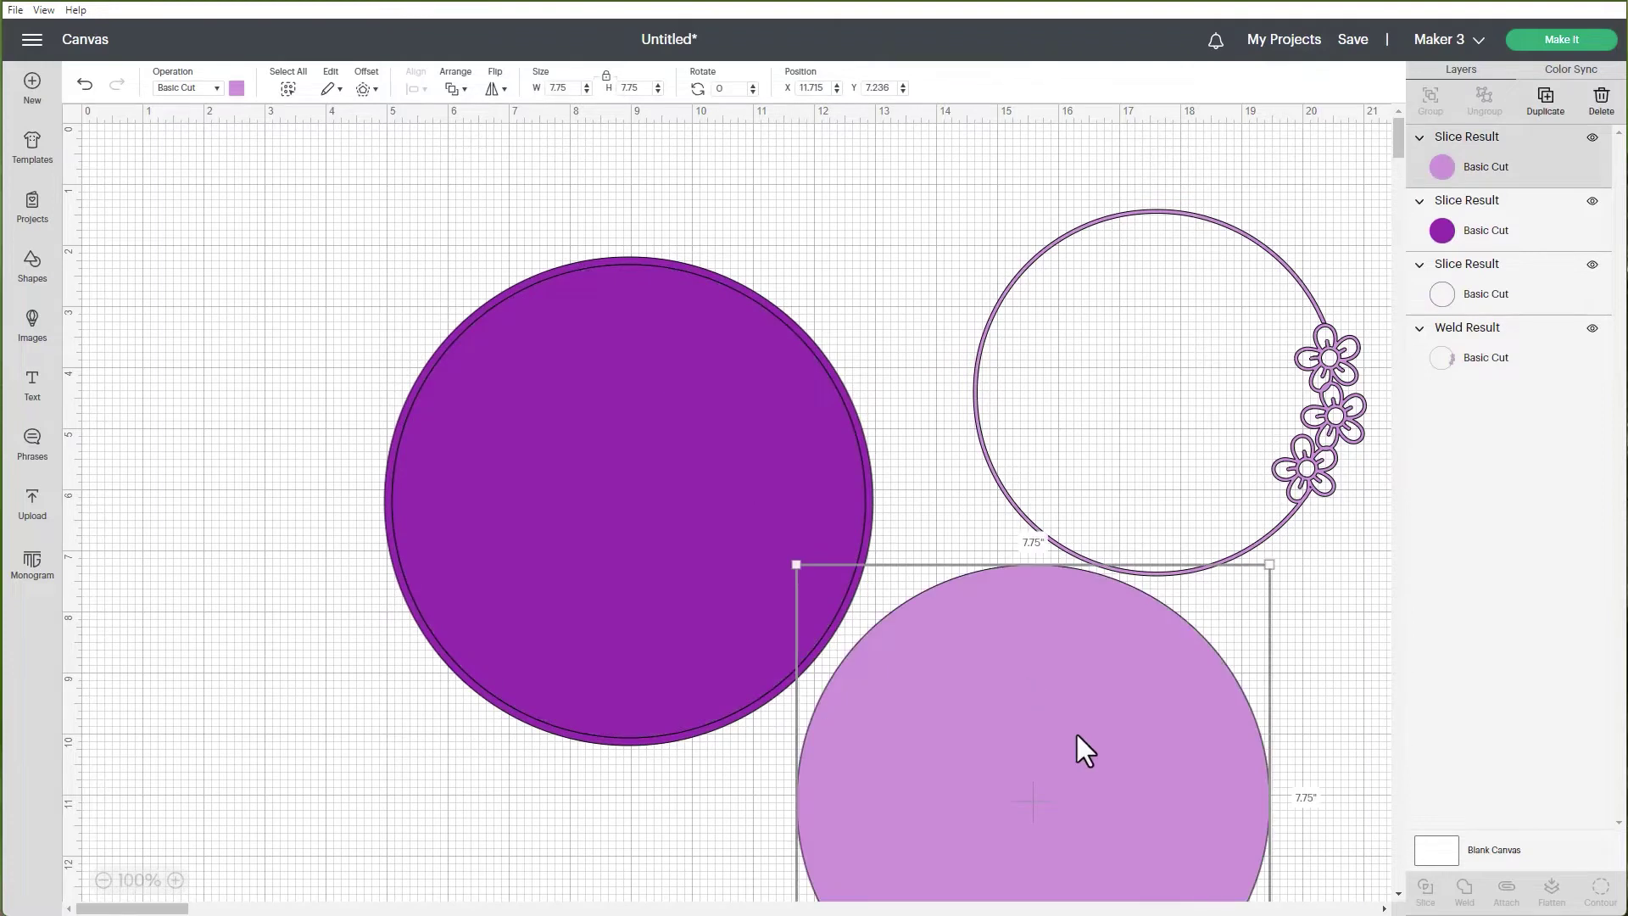
left_click_drag(1075, 732, 1212, 778)
key("Delete")
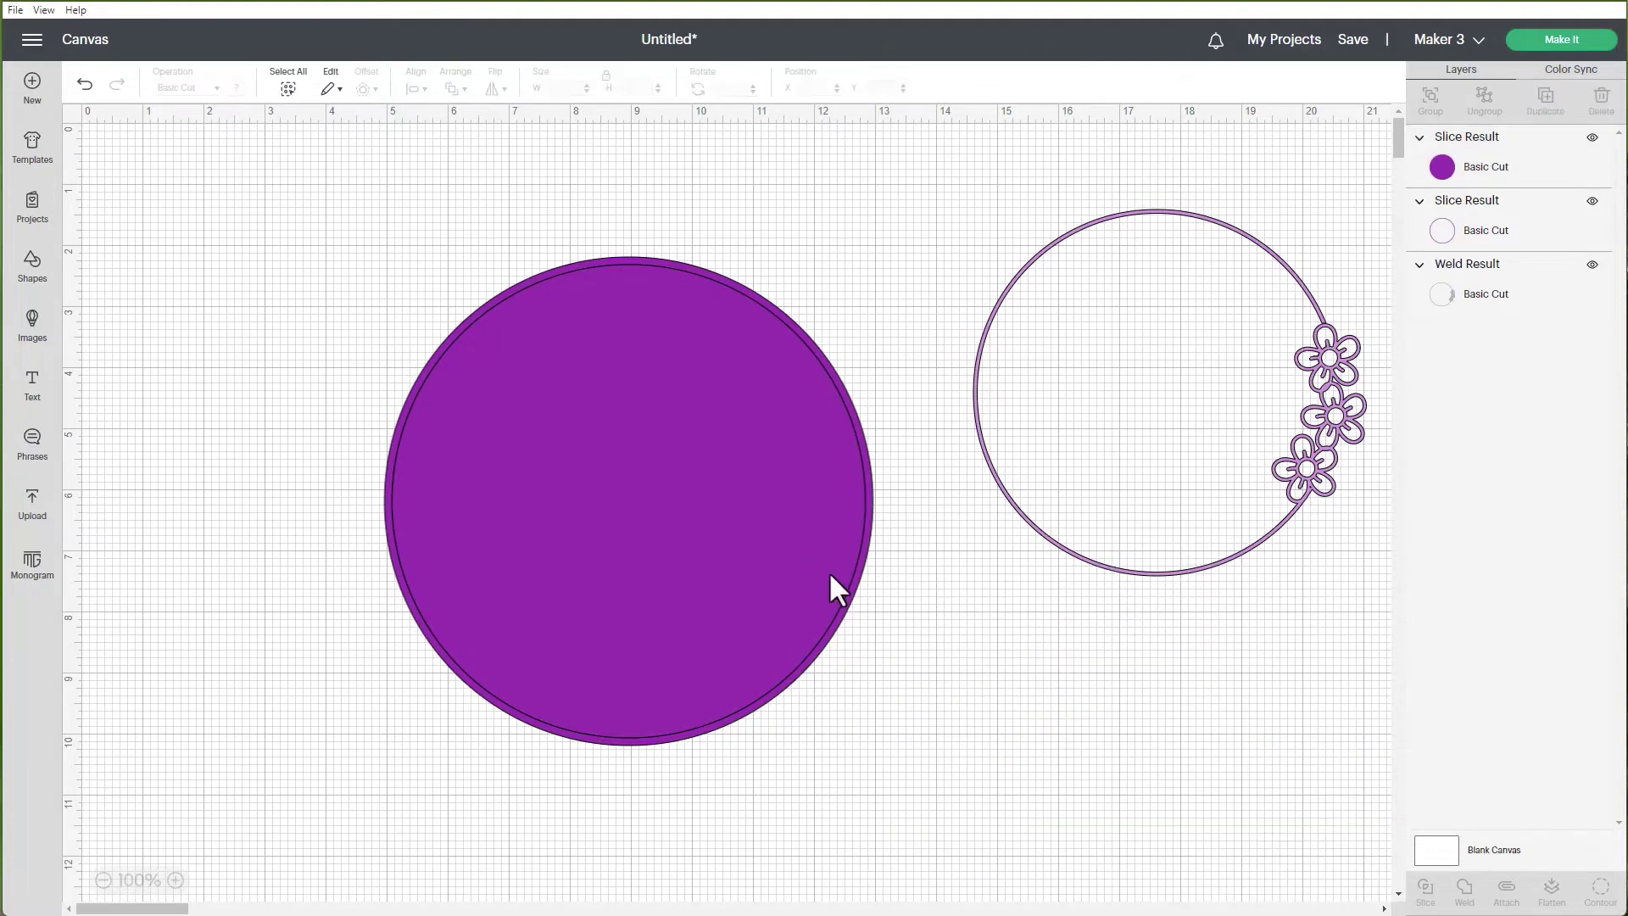
left_click(761, 546)
left_click_drag(761, 546, 863, 660)
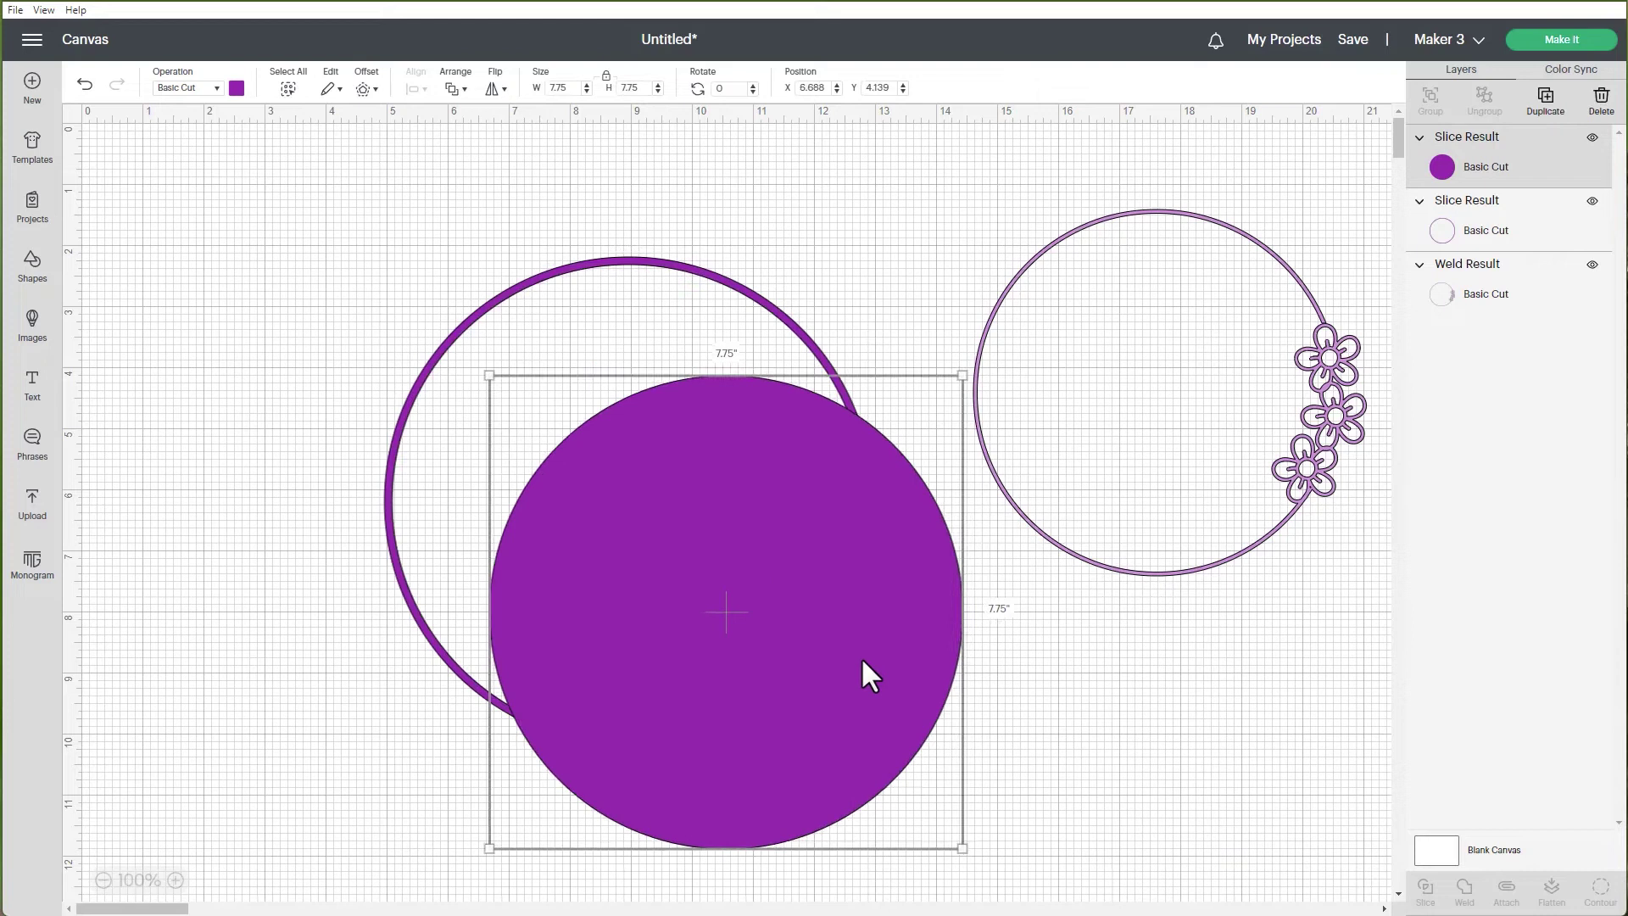
key("Delete")
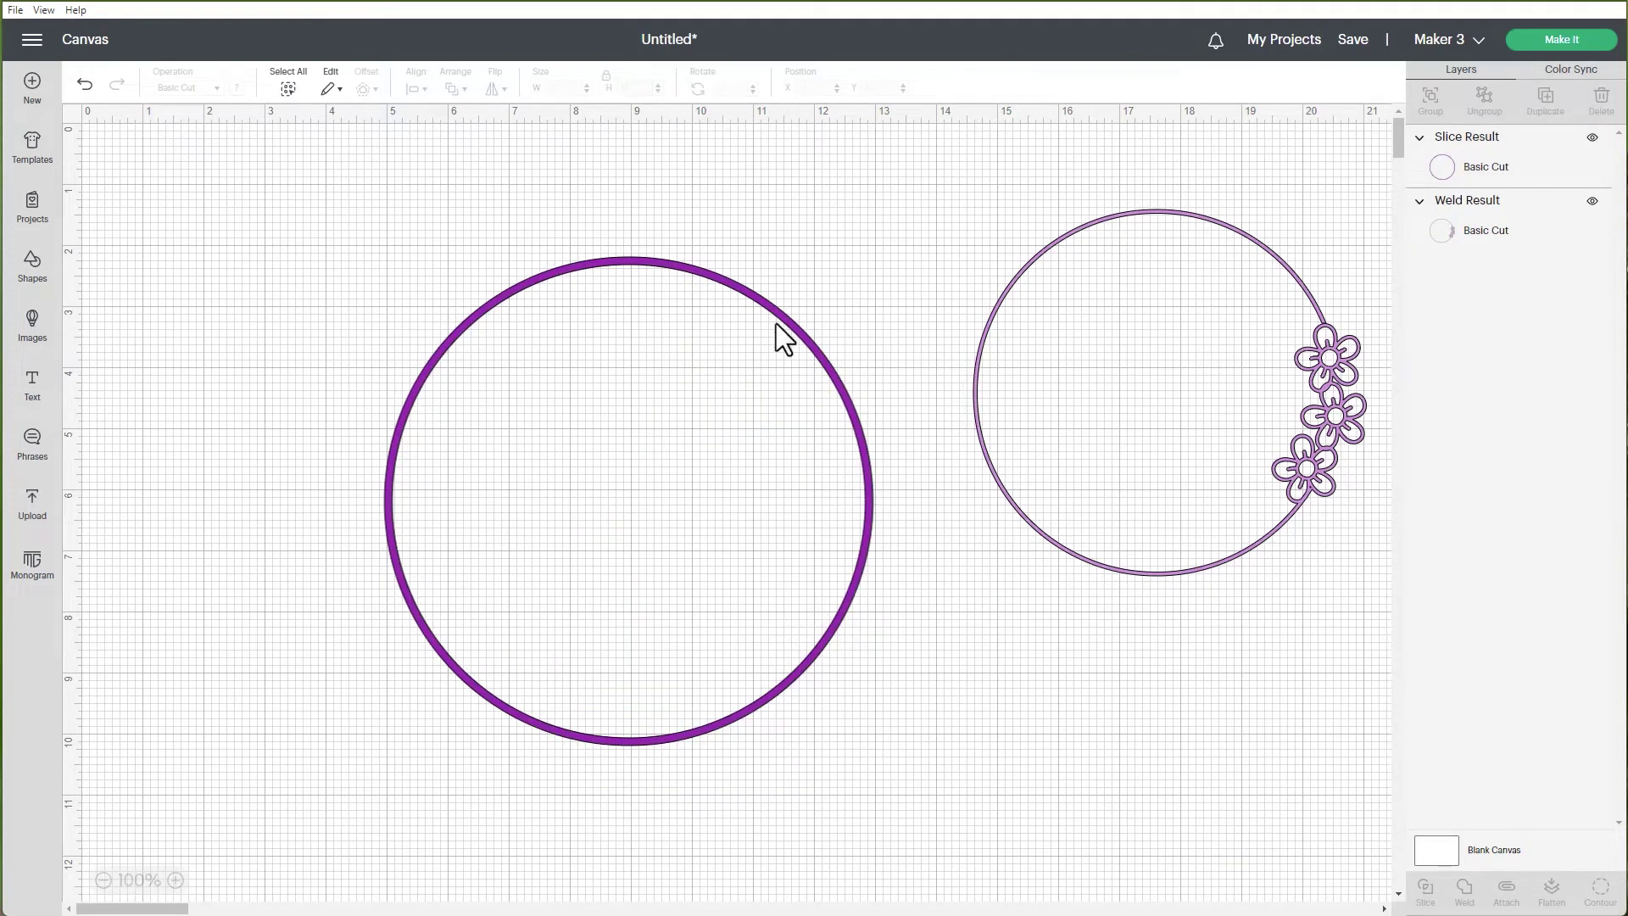
left_click_drag(781, 317, 529, 205)
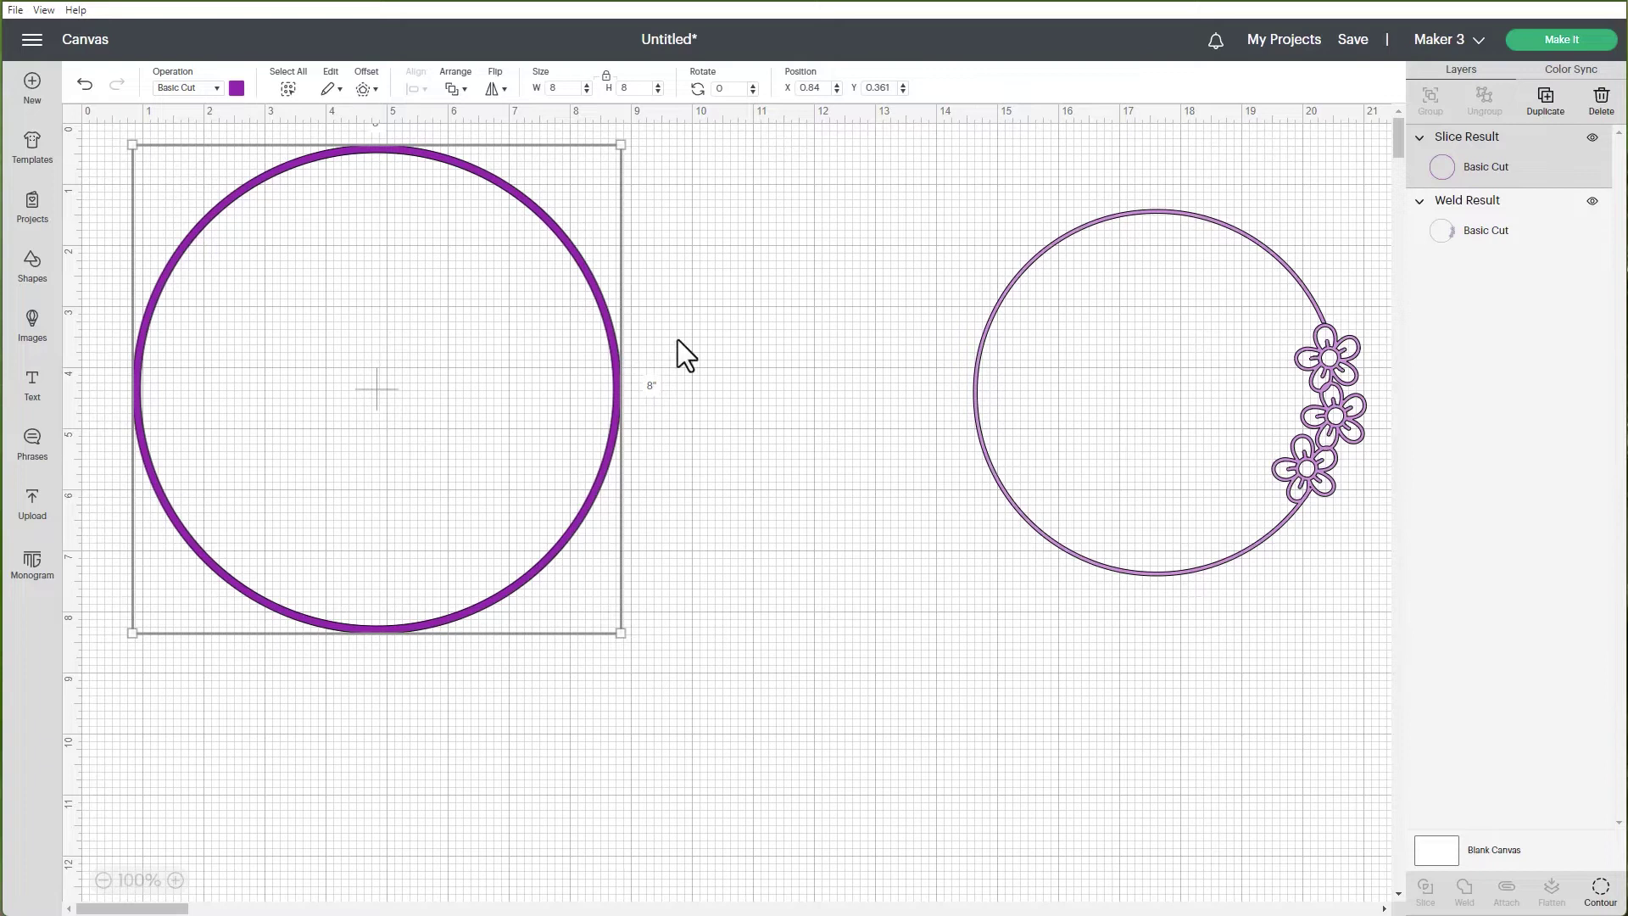
left_click(803, 290)
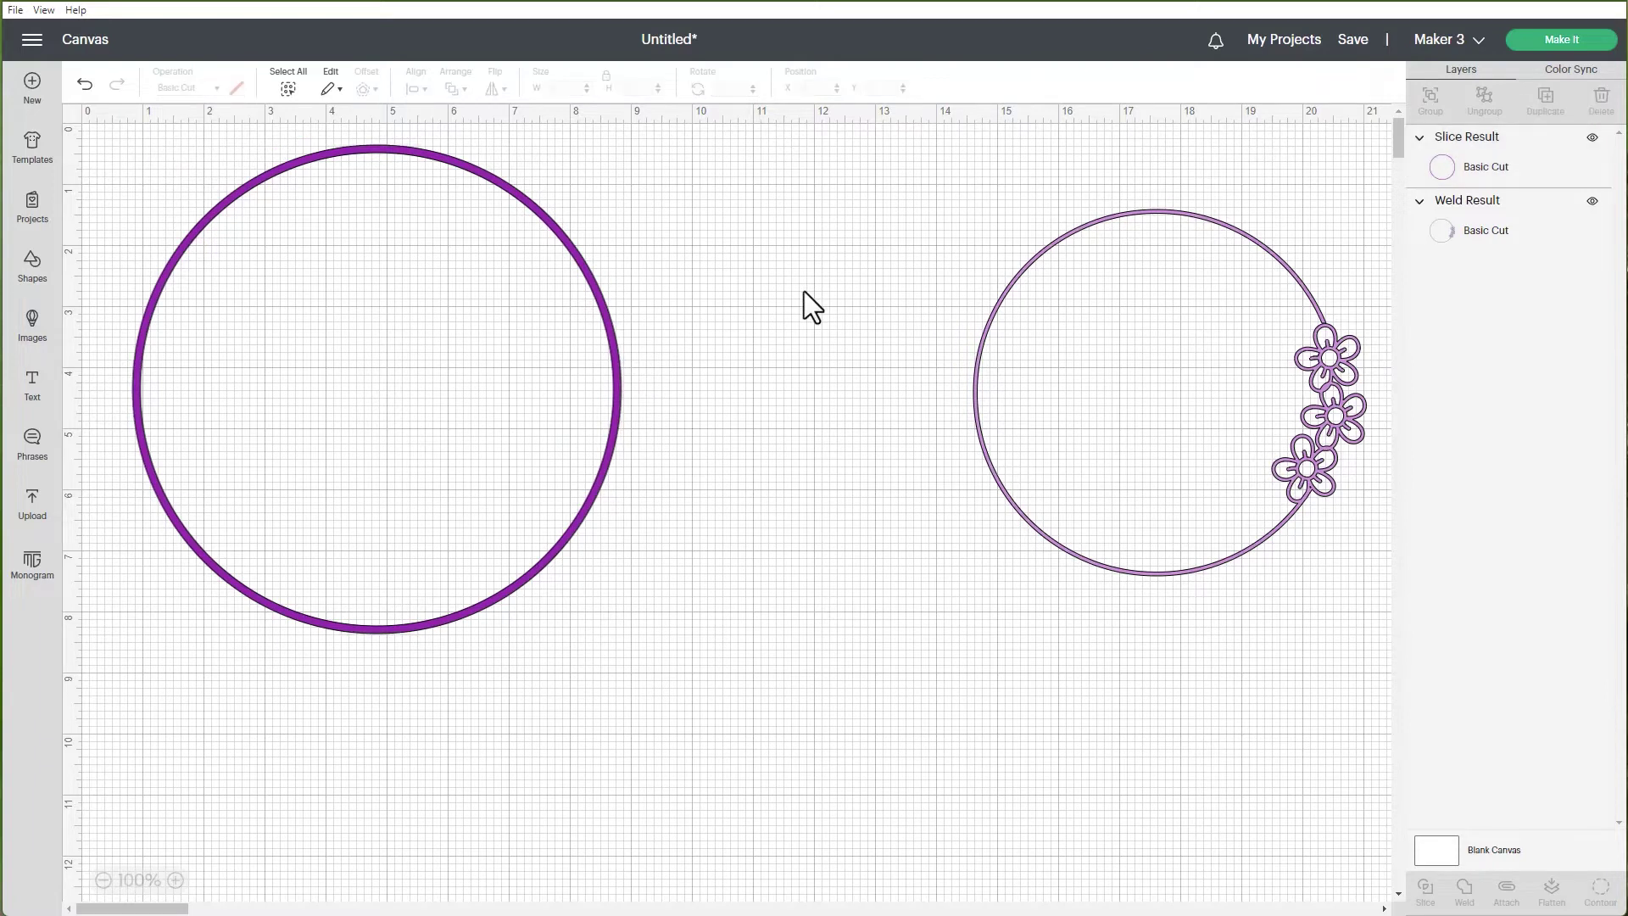
Add a new text object and move it below the ring.
left_click(32, 386)
left_click(643, 534)
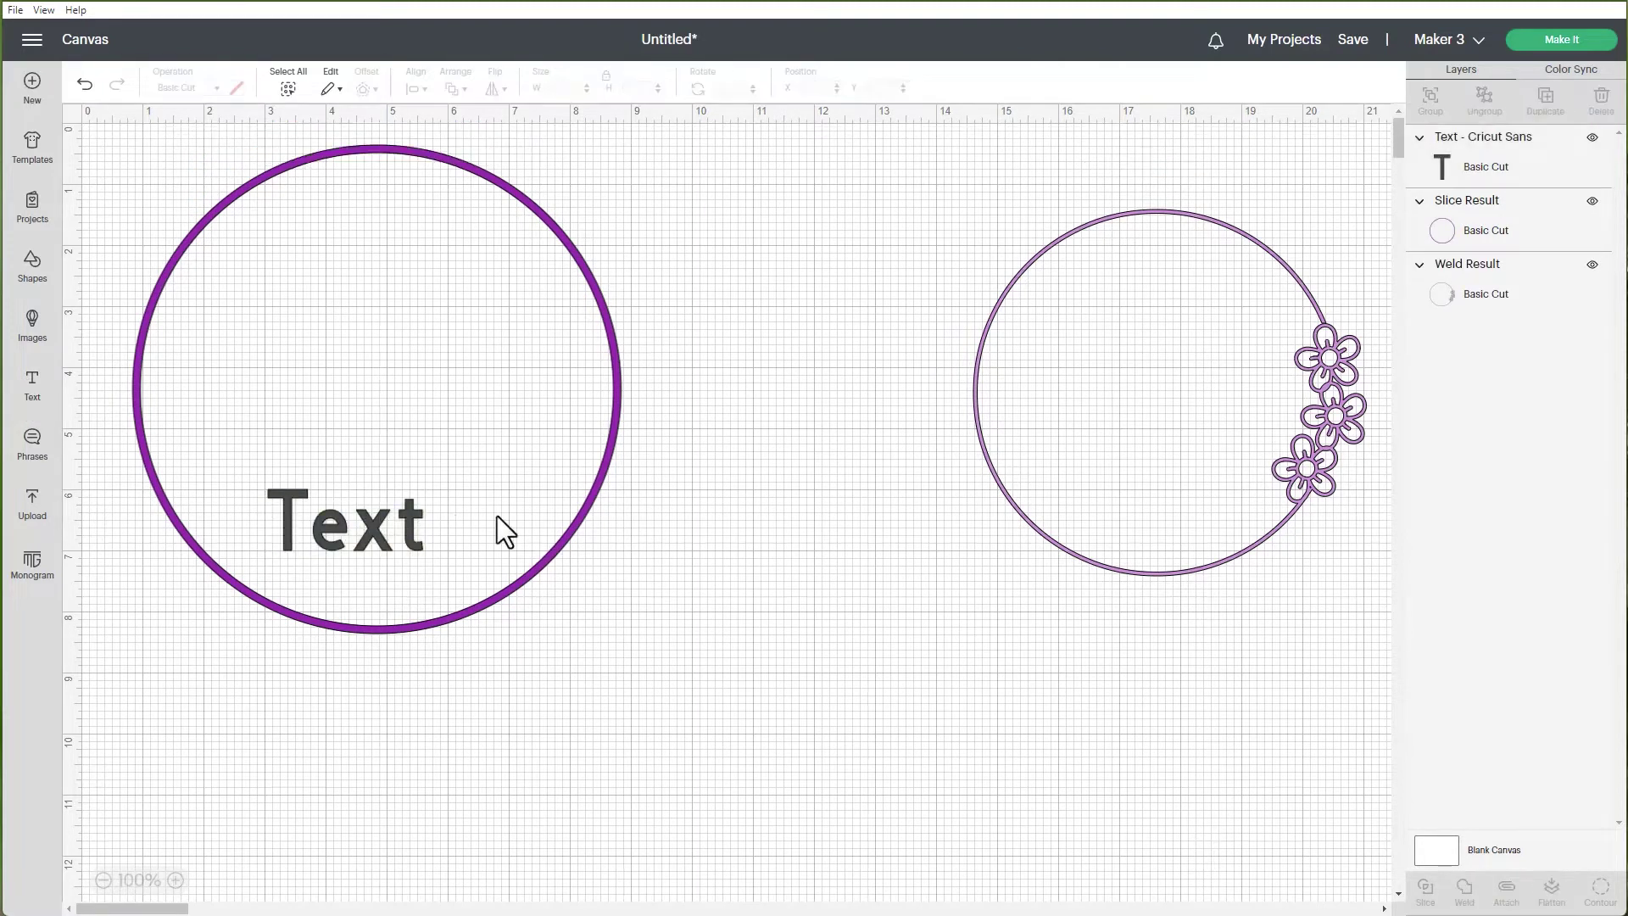
left_click_drag(417, 542, 776, 659)
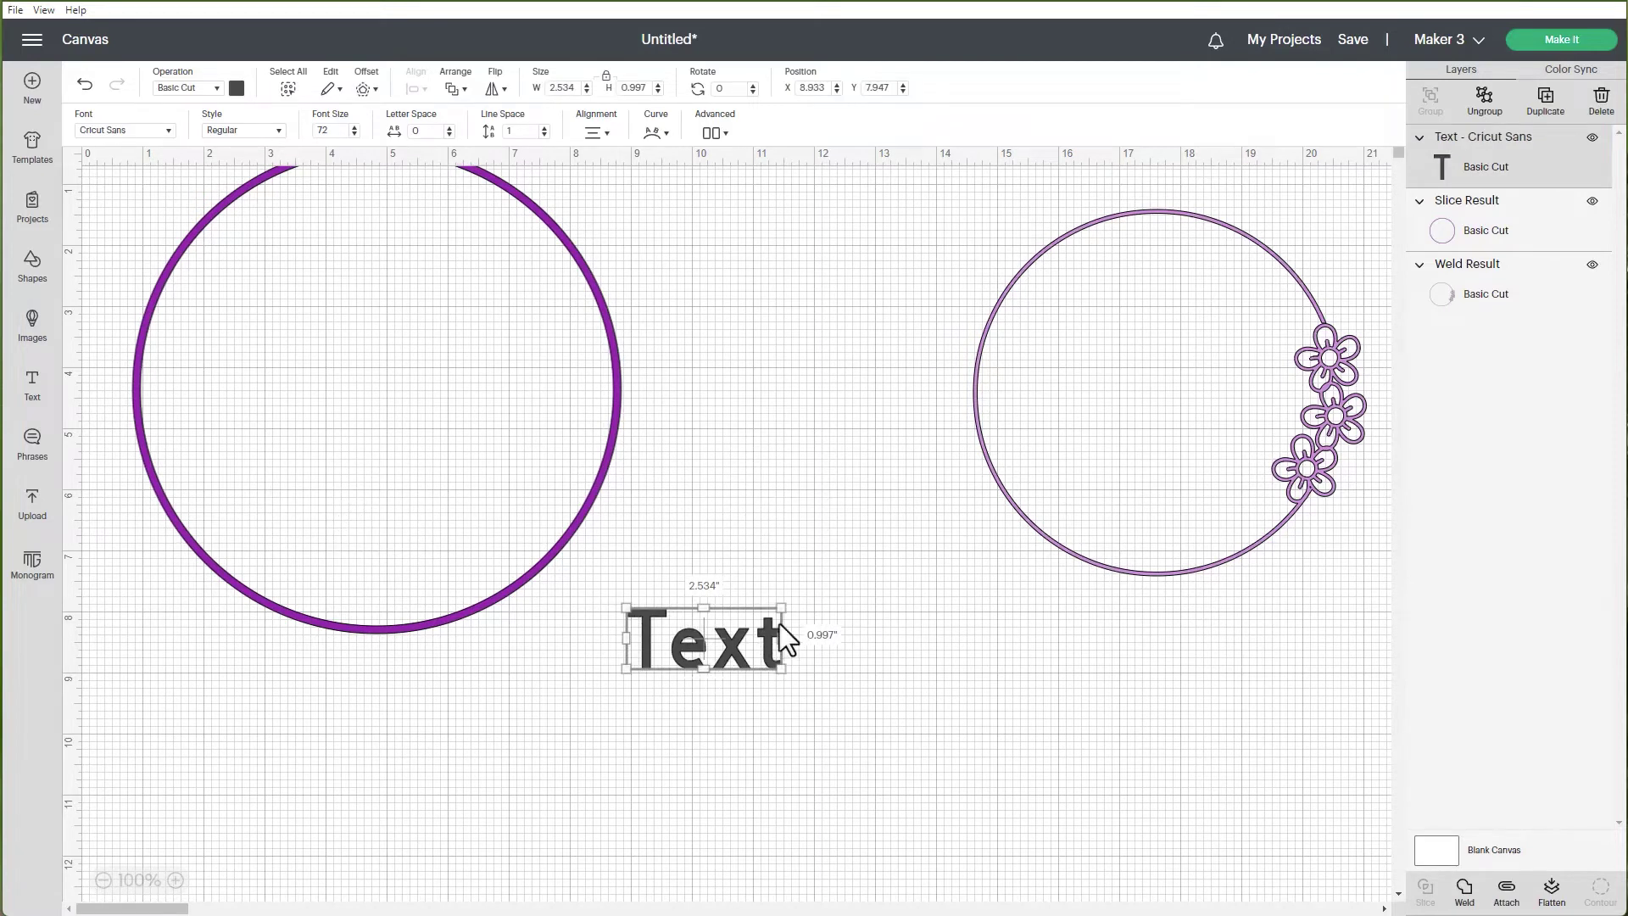
Set the text to the system font Bambi Flowerstick and place it under the ring's lower left.
left_click(169, 131)
left_click(714, 89)
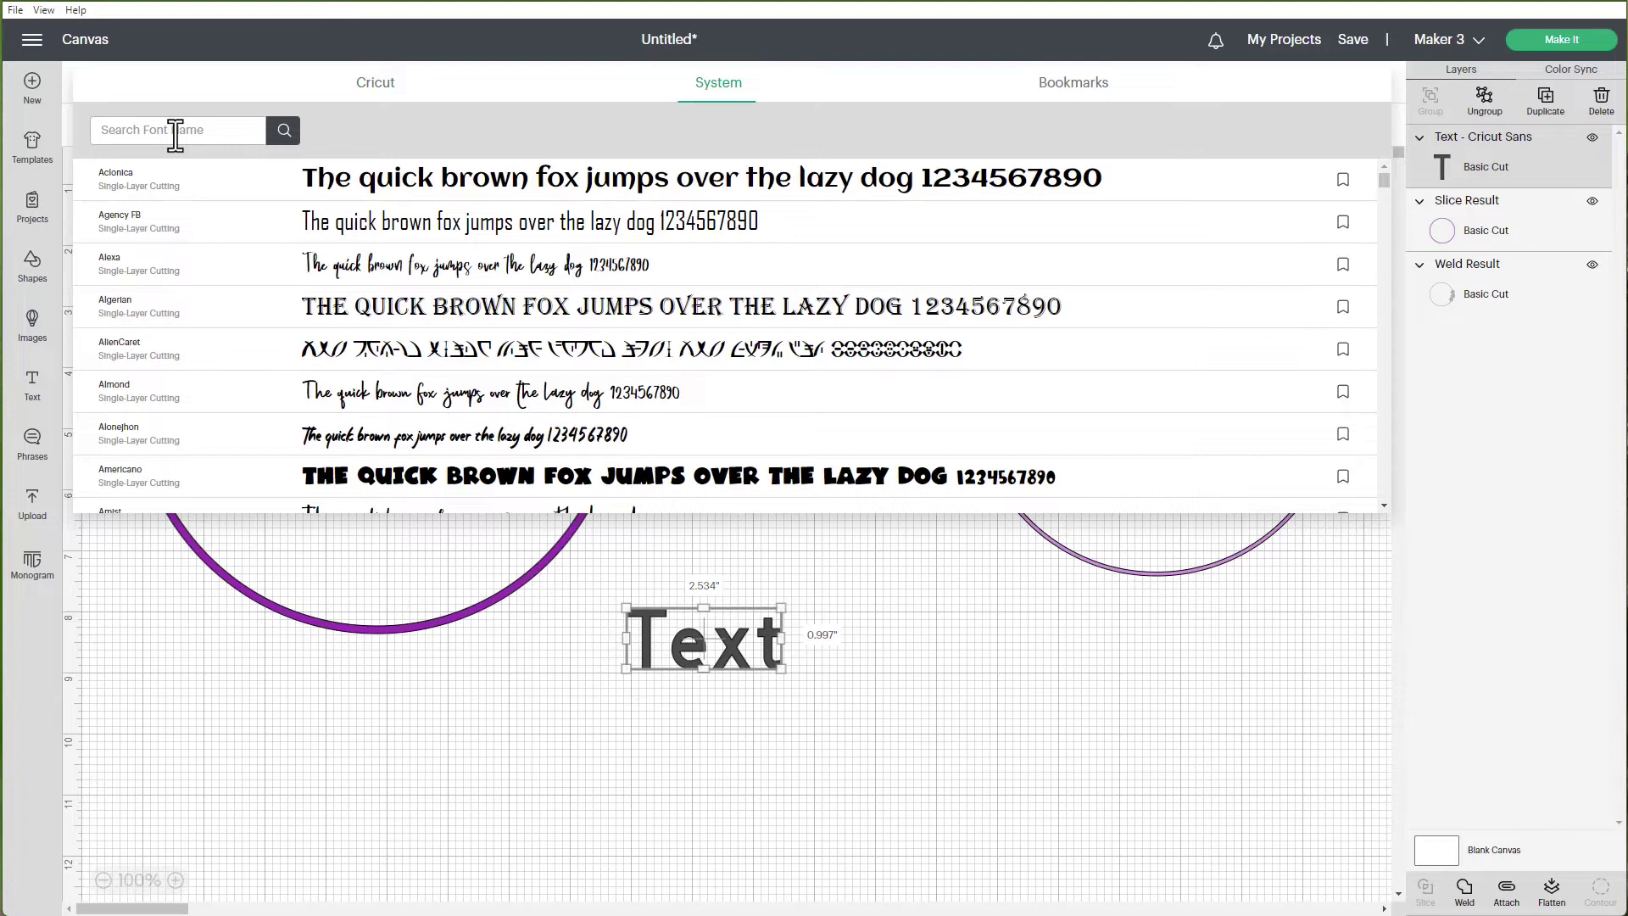
type("bambi")
left_click(283, 139)
left_click(505, 304)
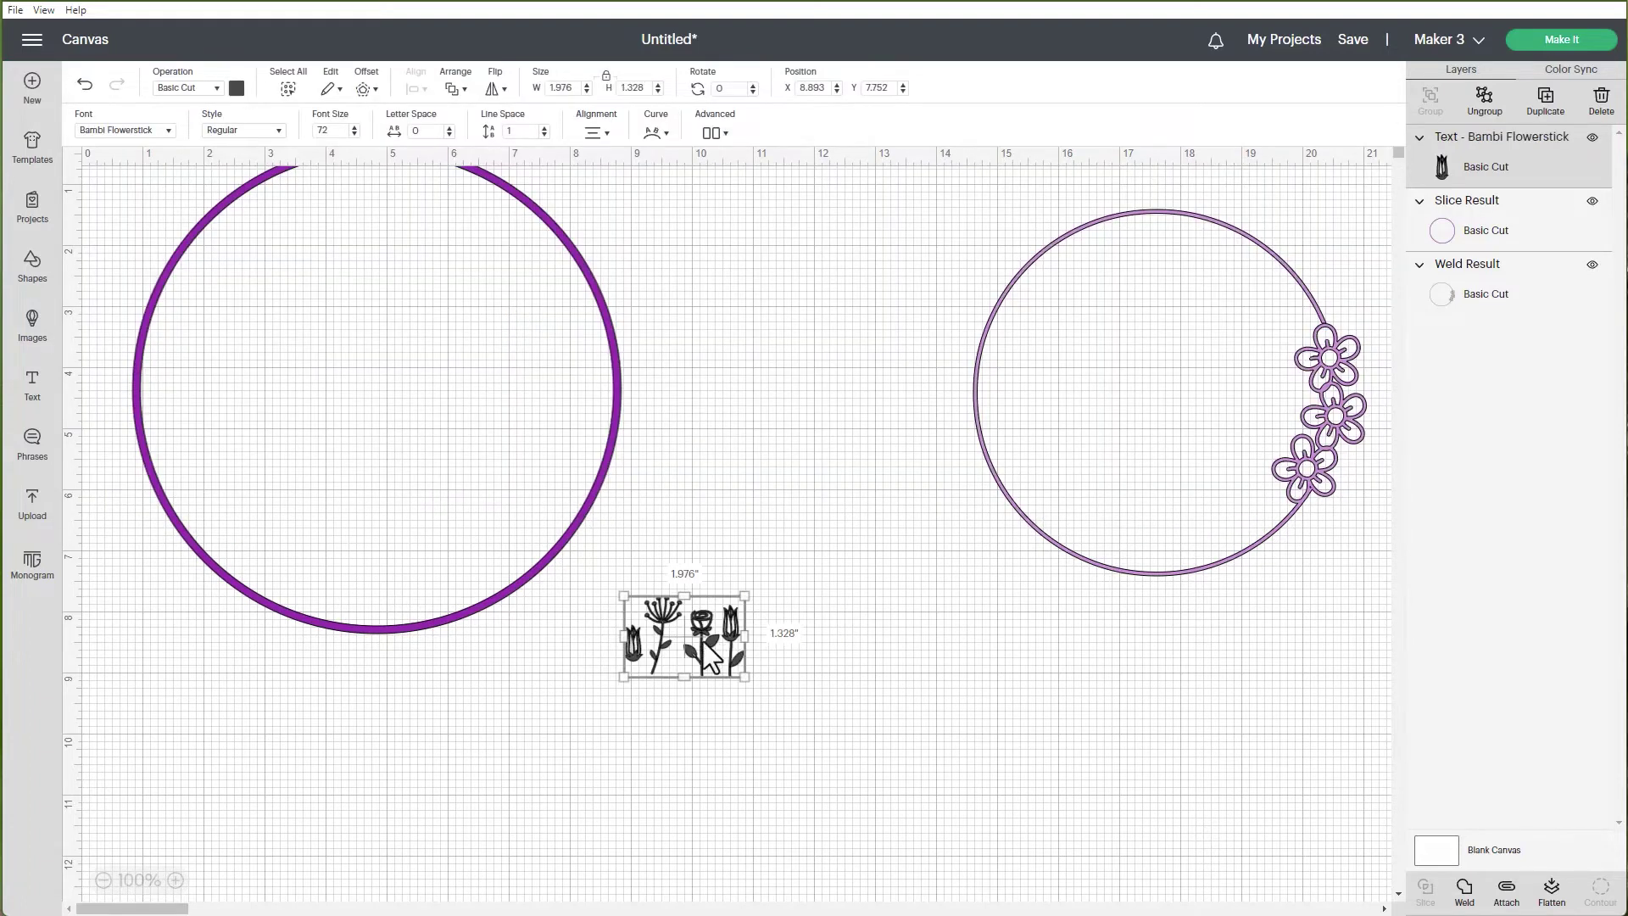
left_click_drag(688, 639, 300, 701)
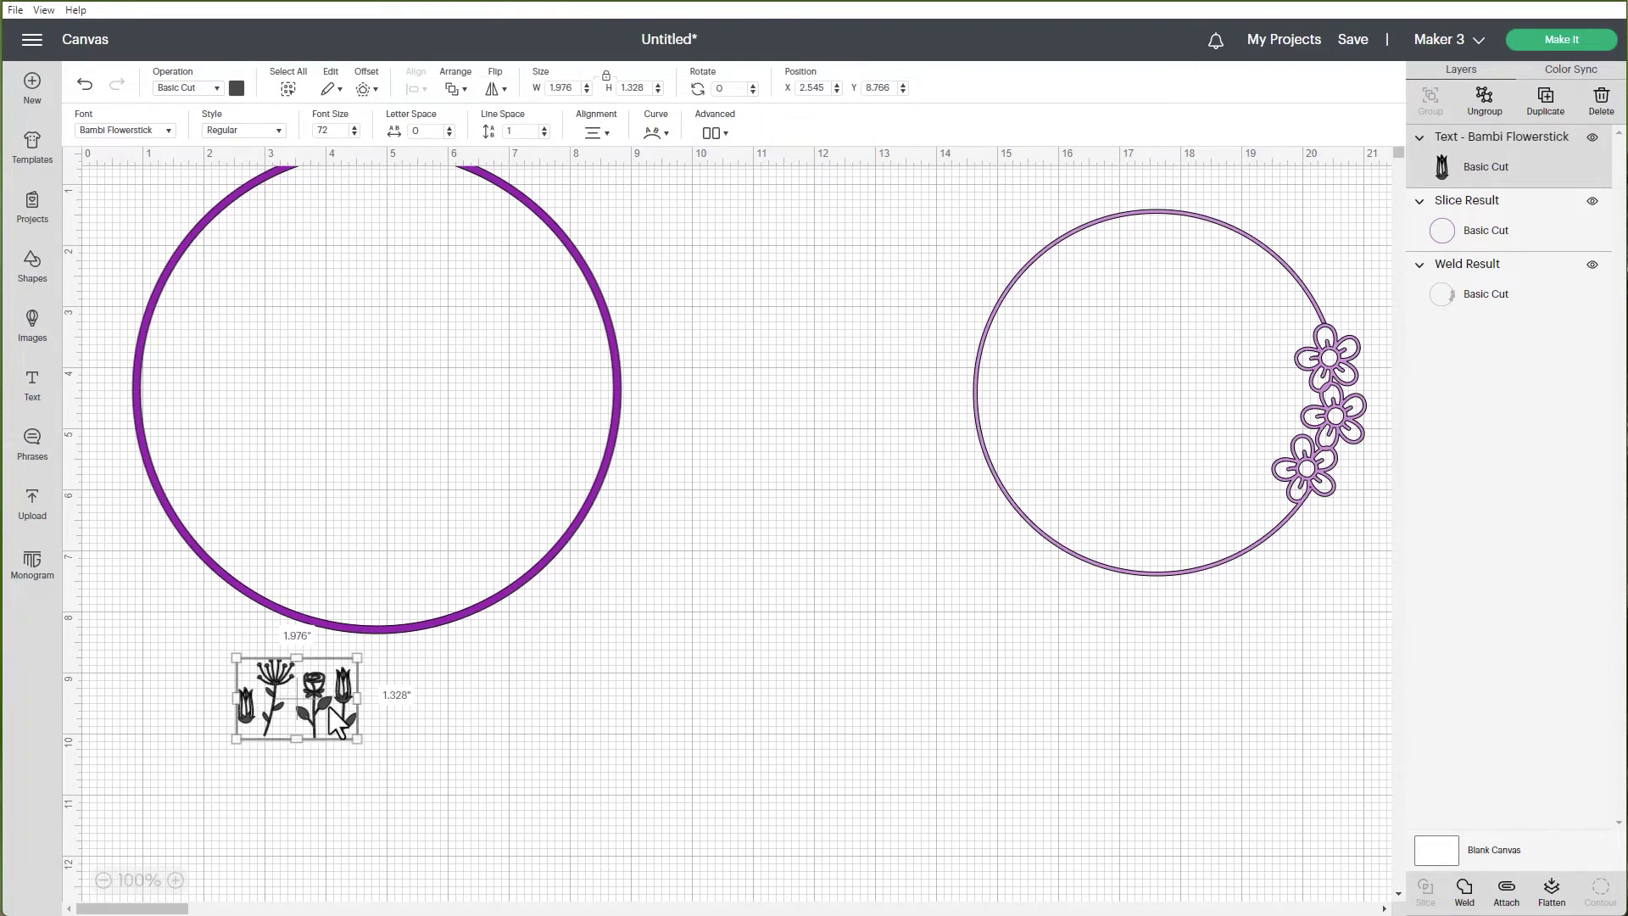
Append 'efghijklmnopqrstuvwxyzABCD' to the flower text and shift the long glyph row left under the ring.
double_click(307, 704)
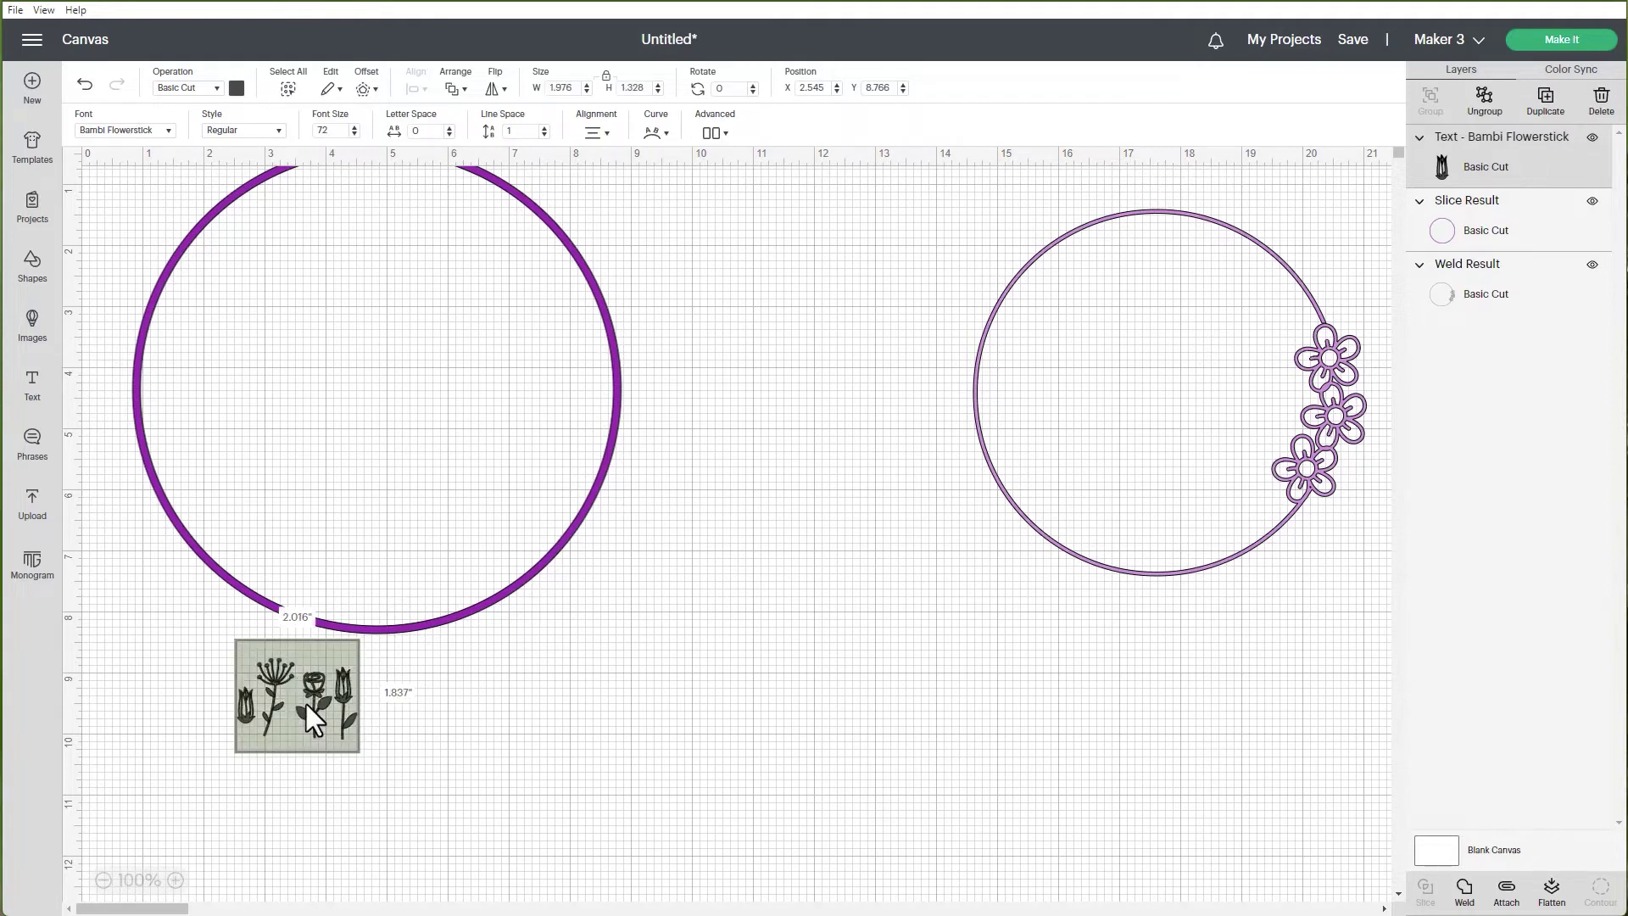
type("efghijklmnopqrstuvwxy")
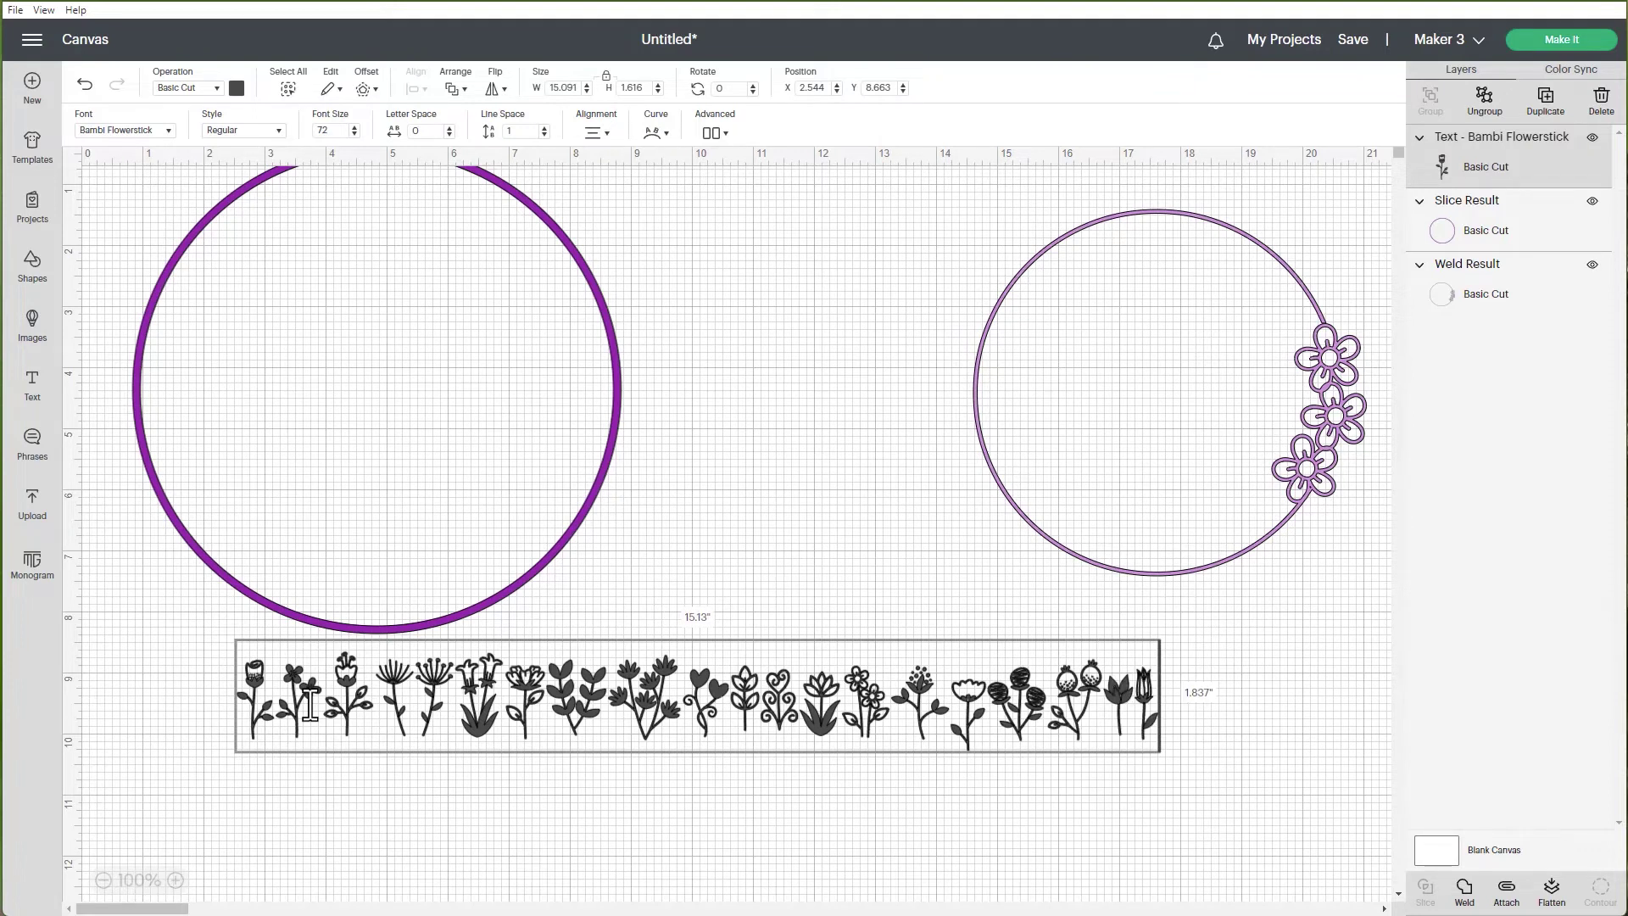
type("zABCD")
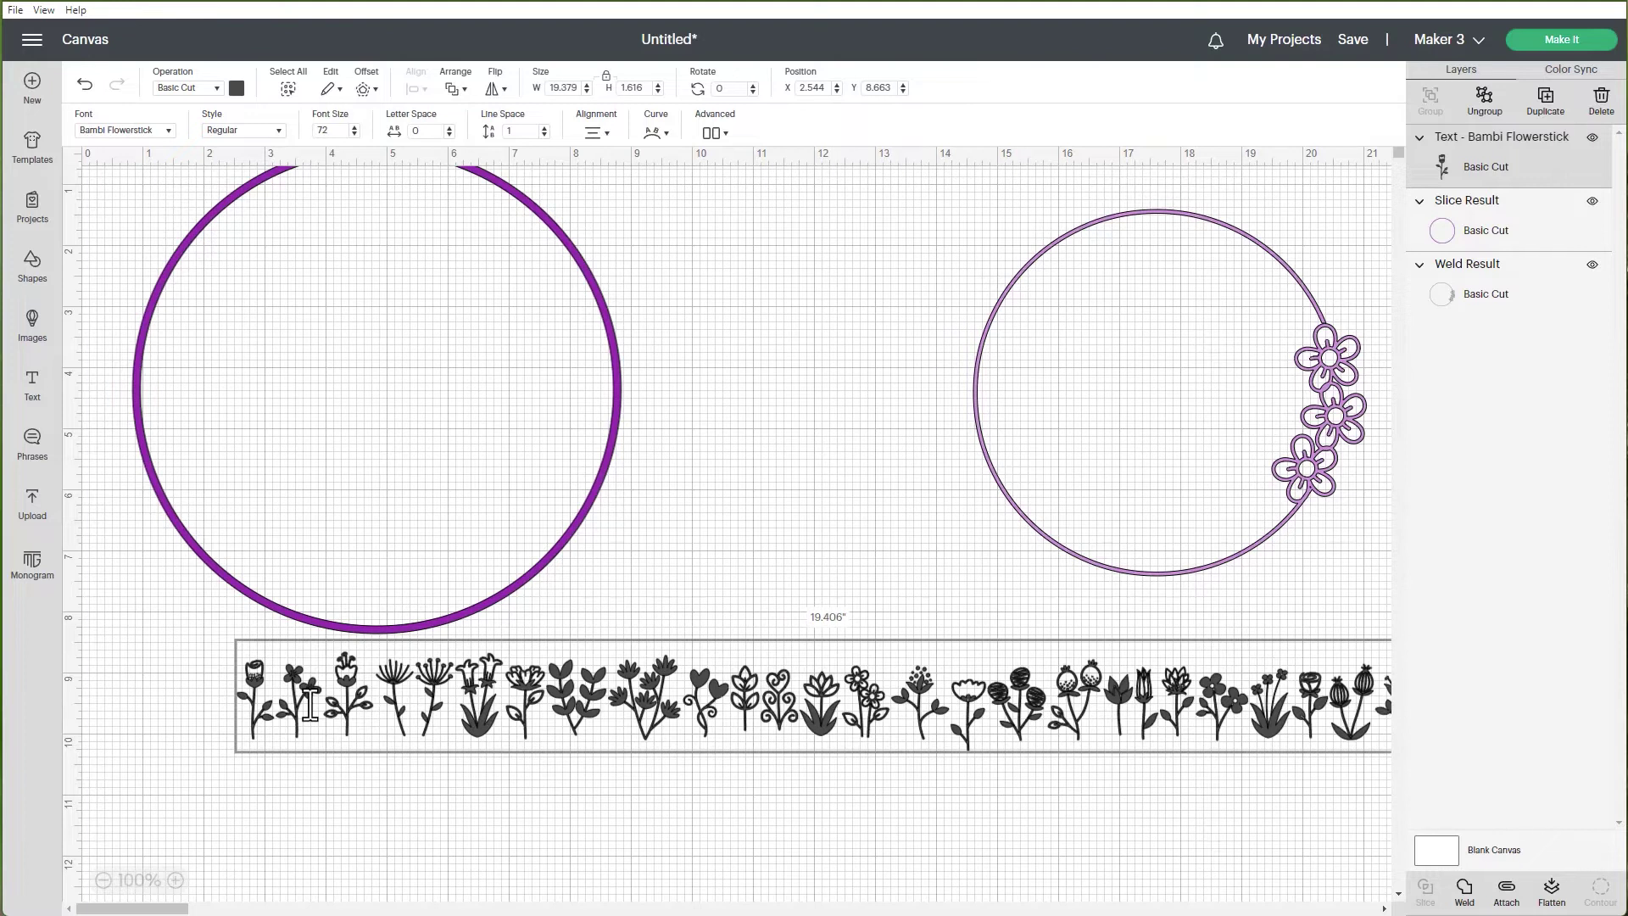
left_click(797, 716)
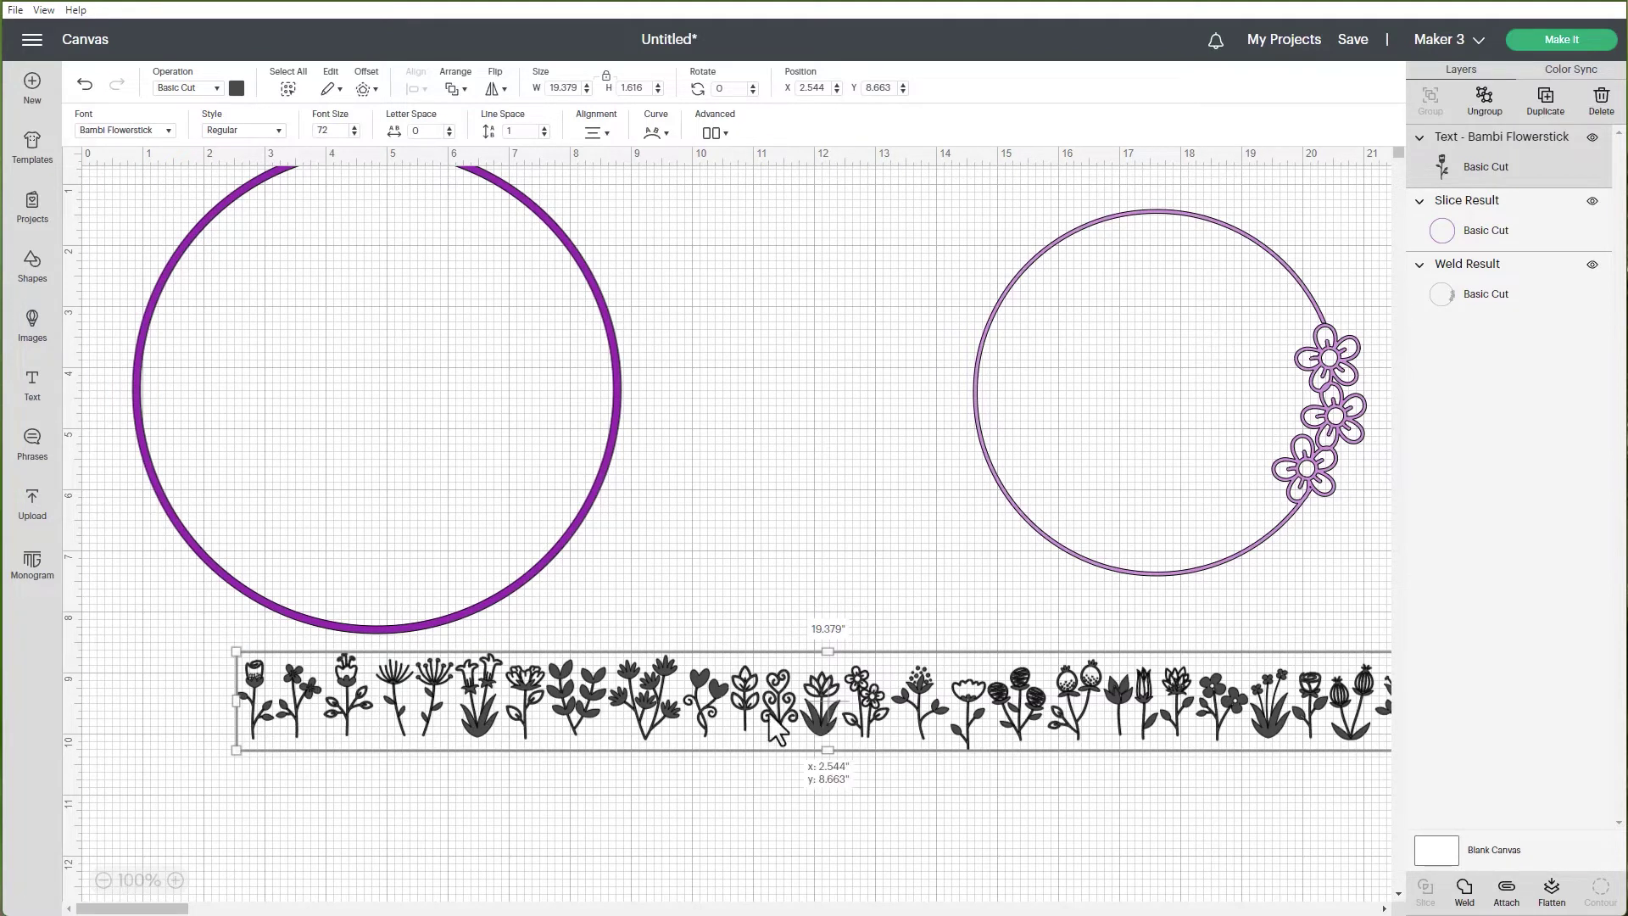
left_click_drag(768, 717, 736, 699)
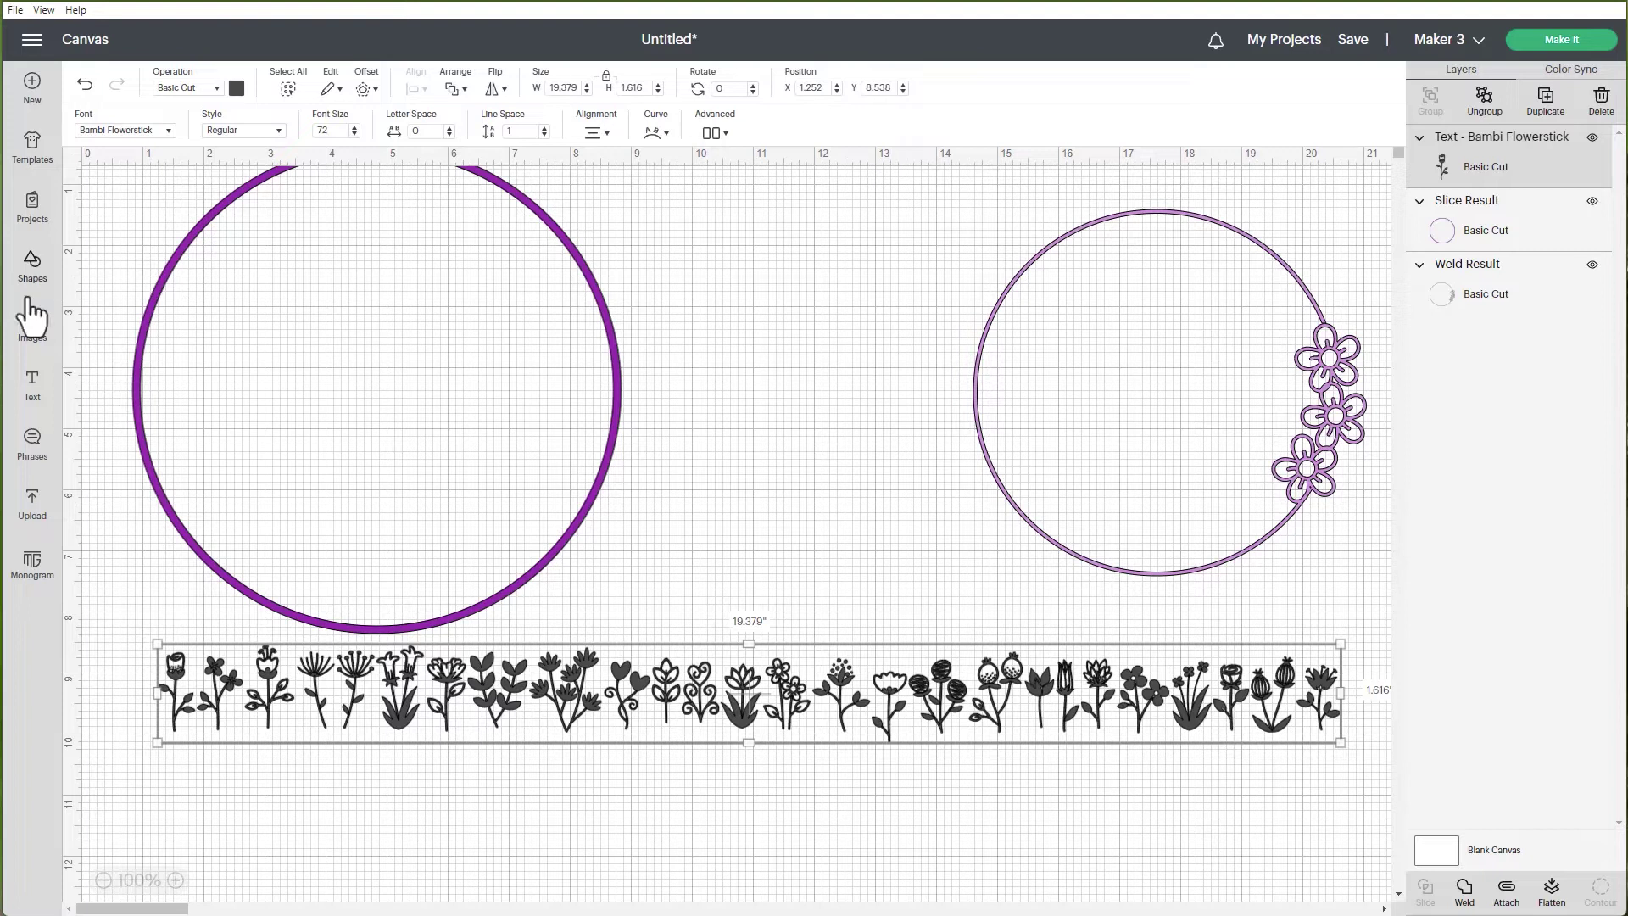
Add a second text object 'abcd' and move it to the bottom left.
left_click(32, 381)
left_click(297, 492)
type("abcd")
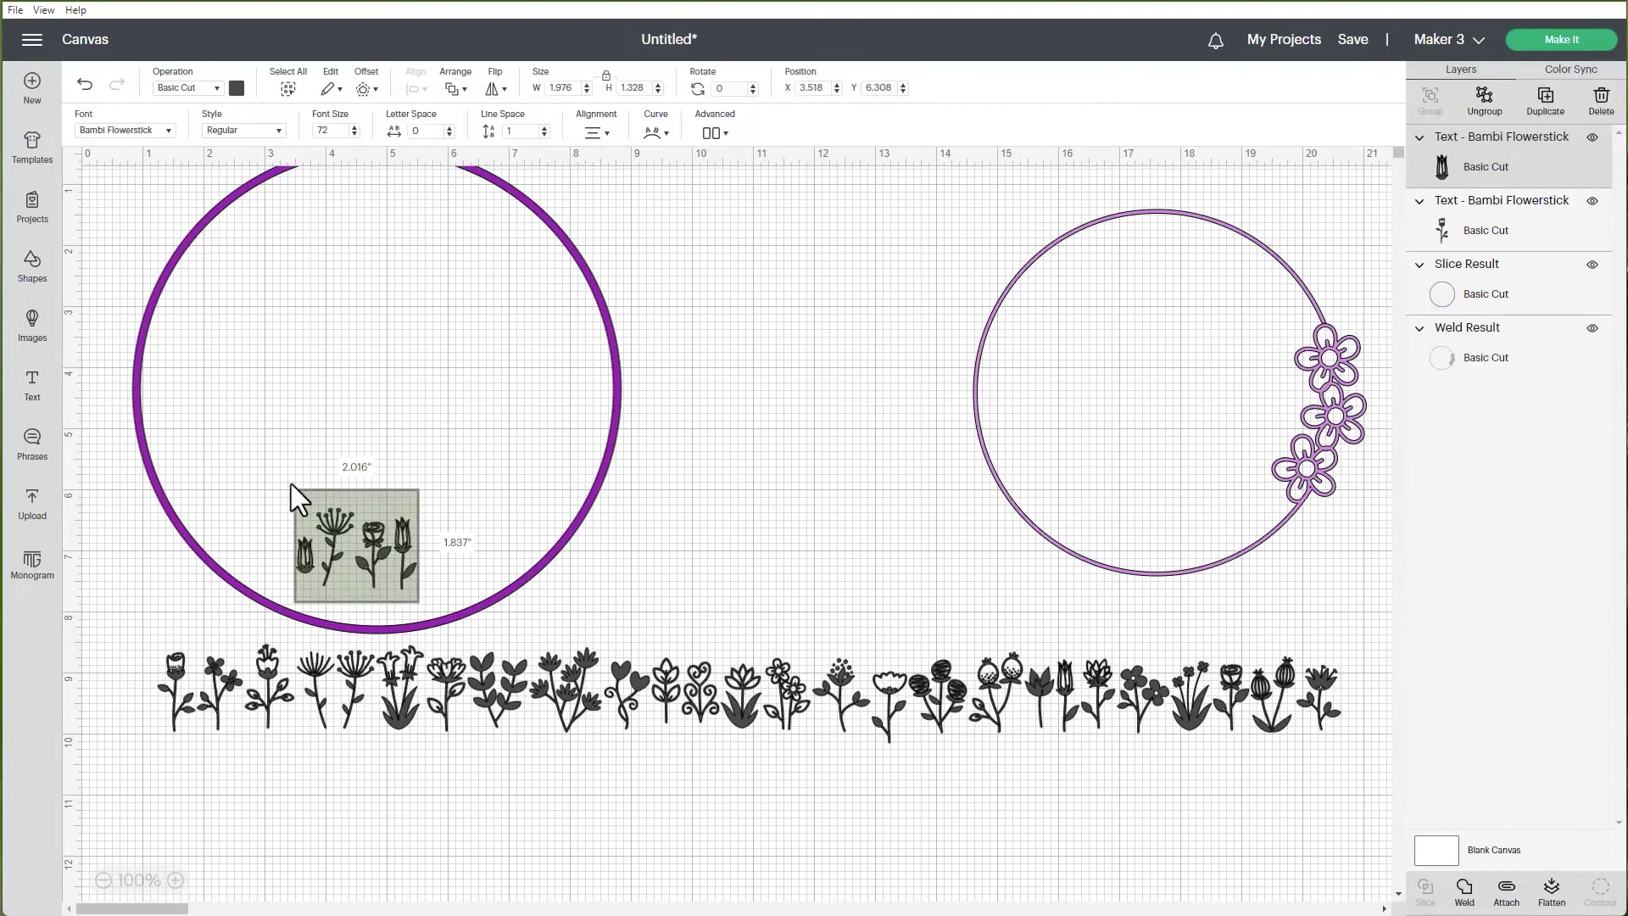
left_click(395, 538)
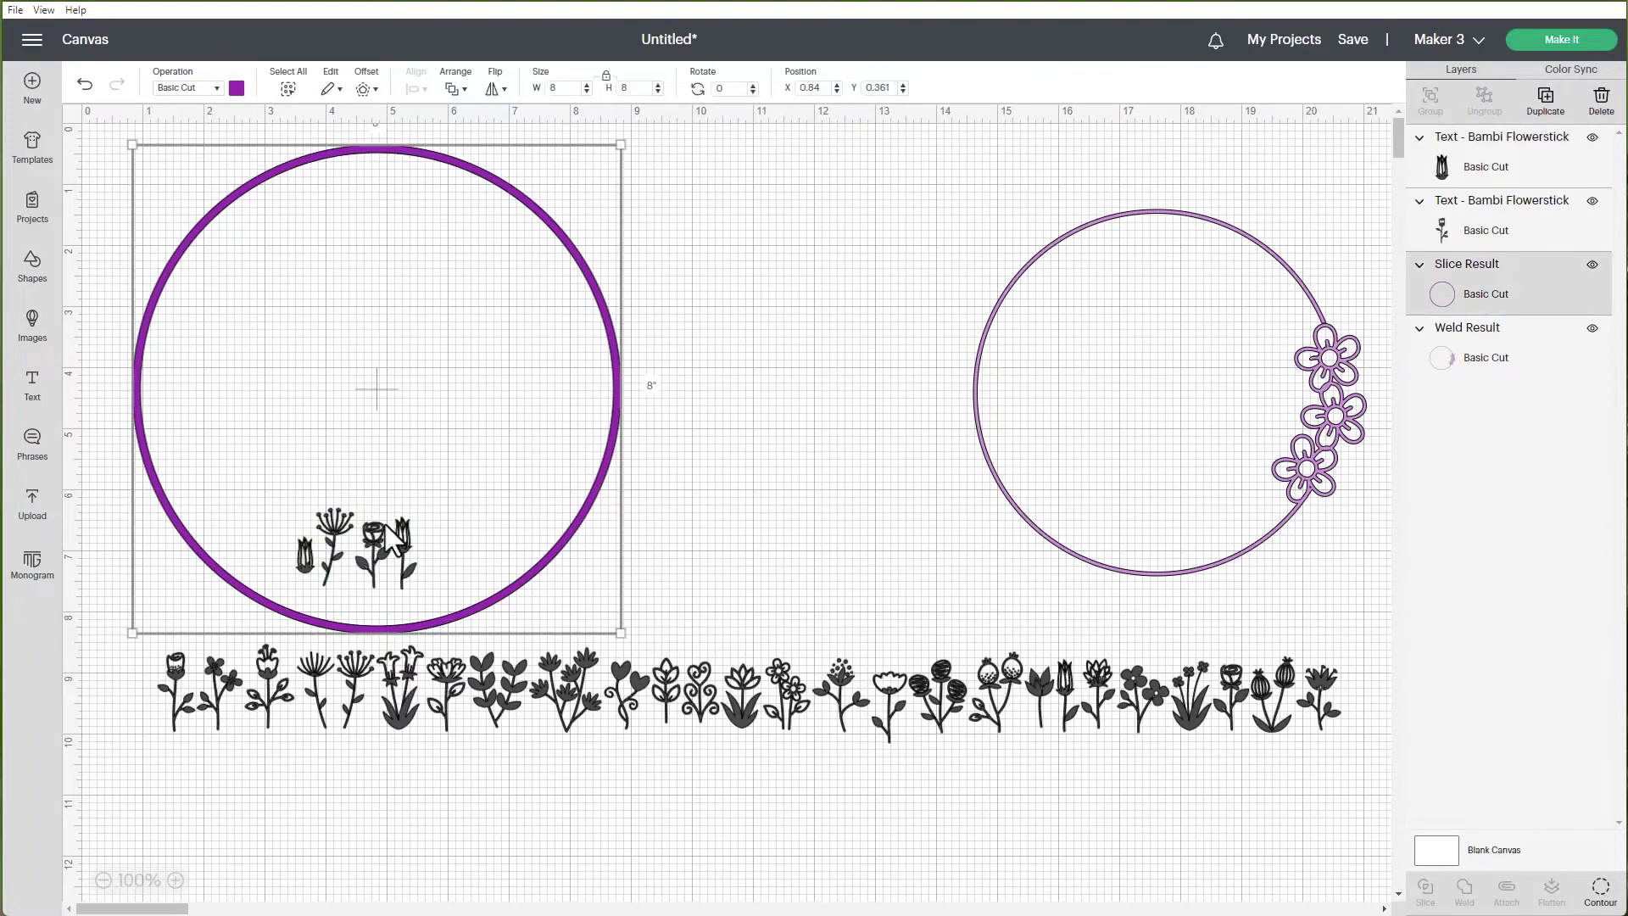
left_click_drag(381, 527, 194, 772)
Retype the second text as the full alphabet and stretch the row to about 20.578 in wide.
double_click(198, 773)
type("abcdefghi")
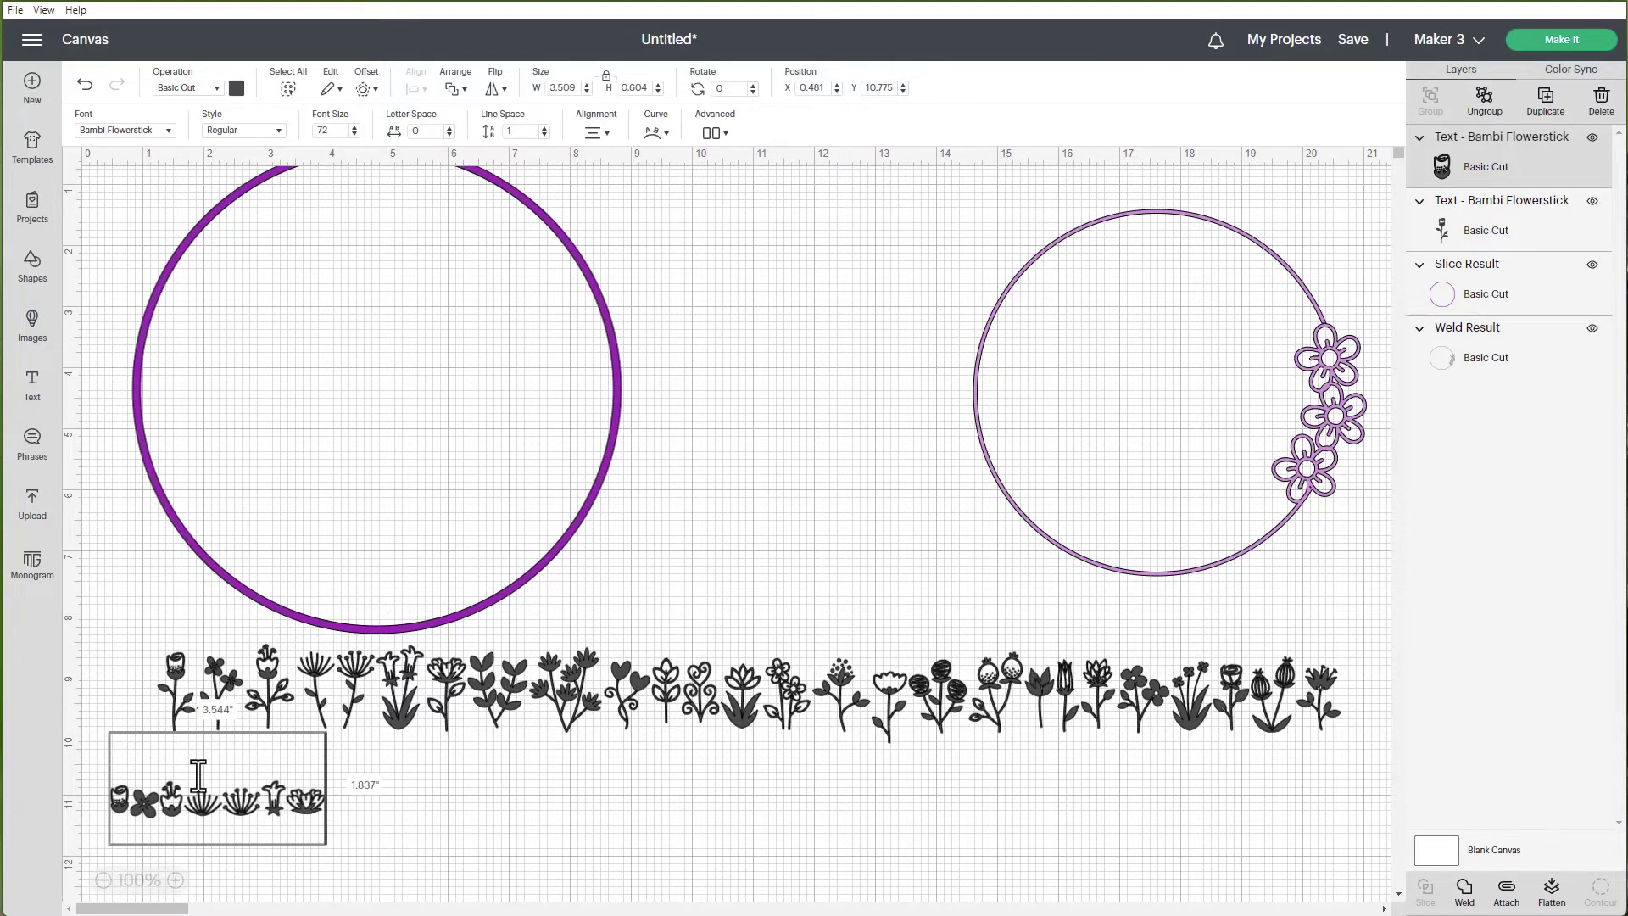
type("jklmnopqrstuvw")
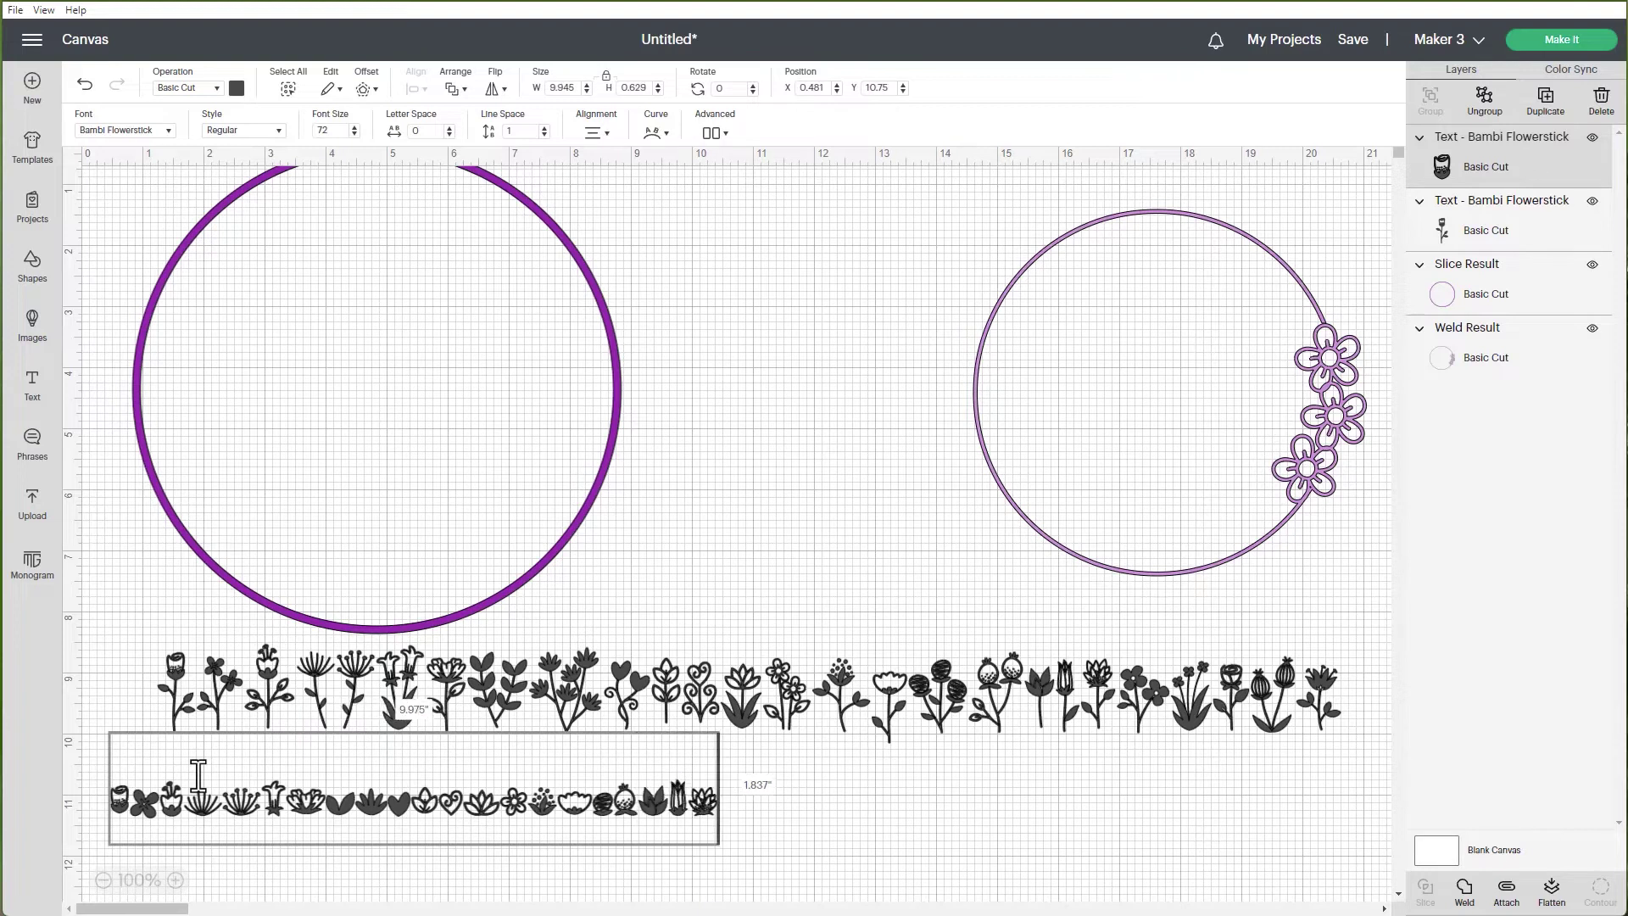
type("xy")
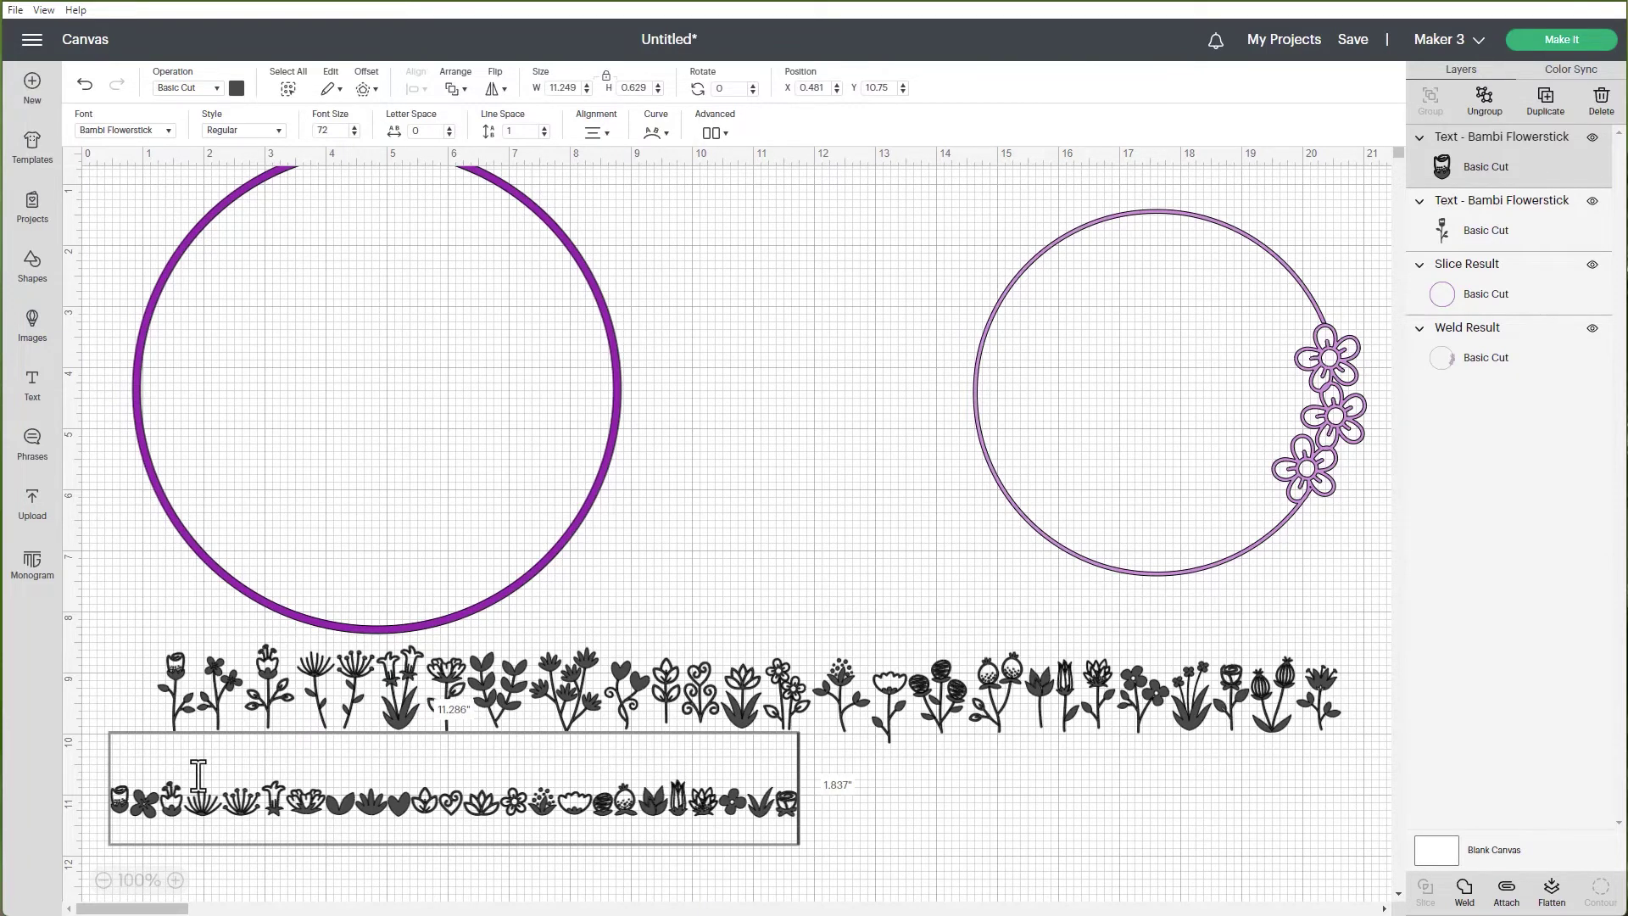
type("z")
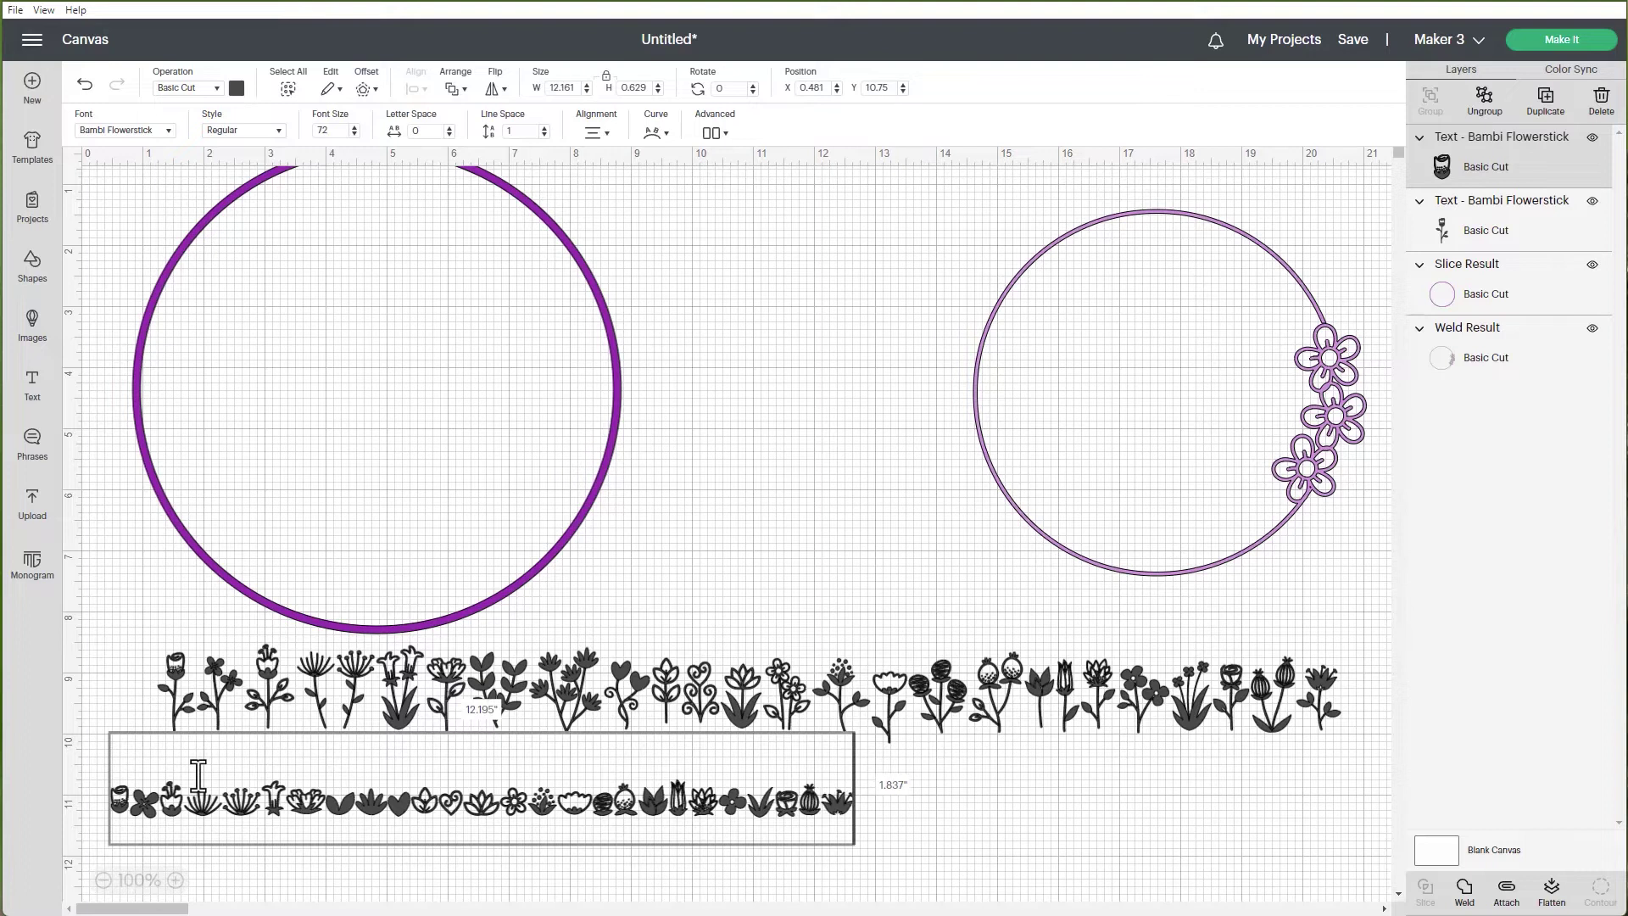
left_click(1079, 838)
left_click(842, 810)
left_click_drag(881, 820, 1367, 843)
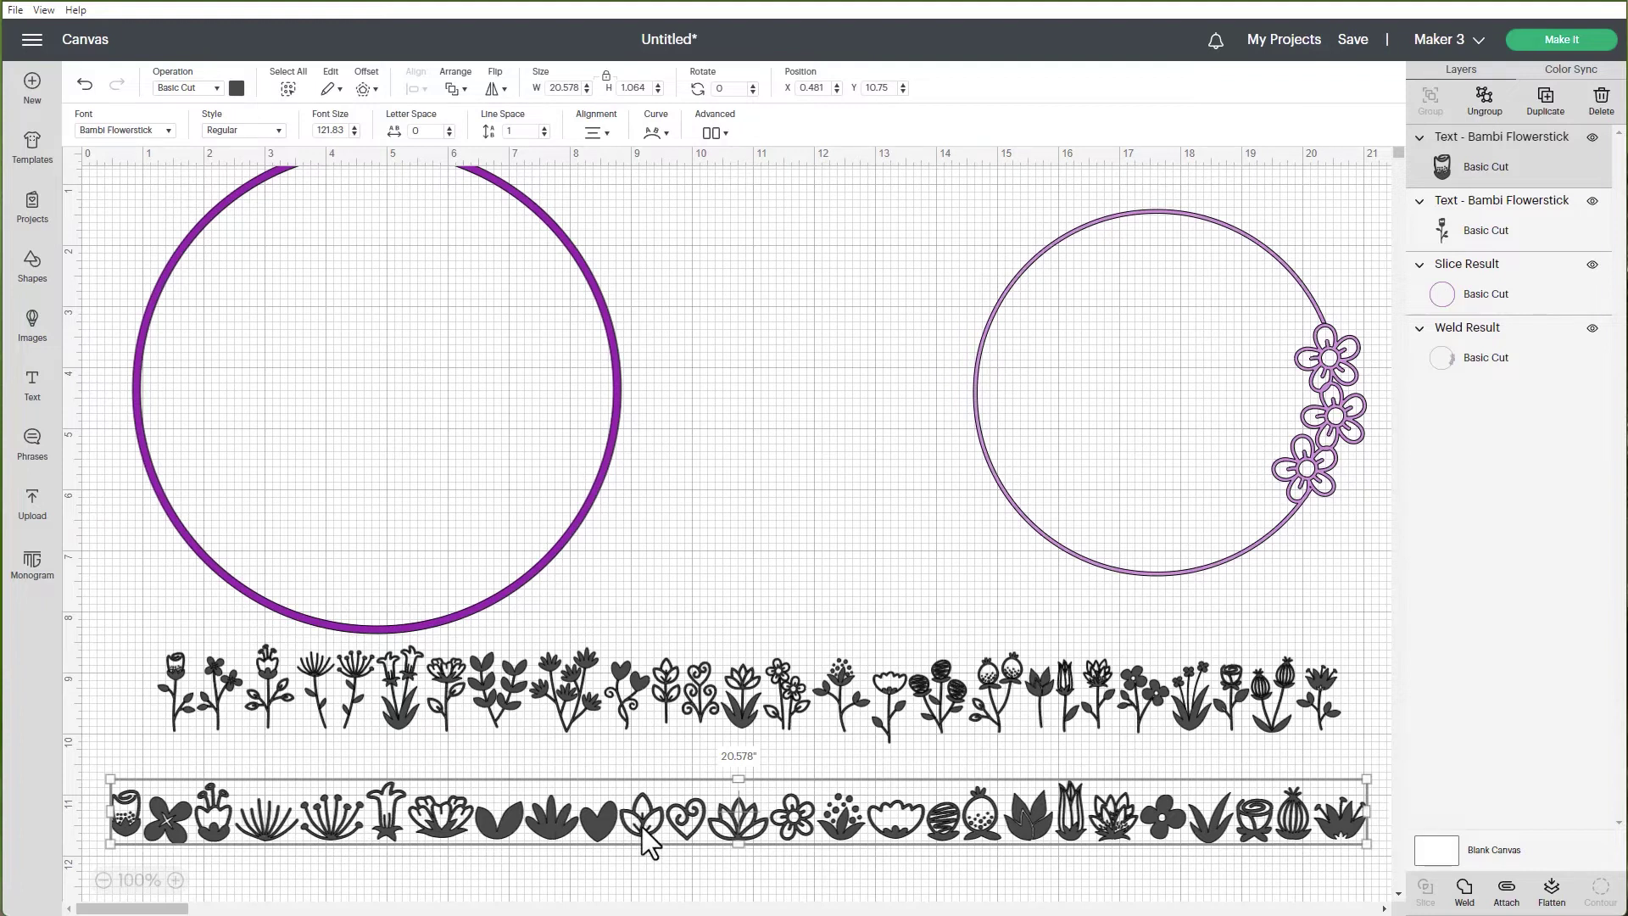
Ungroup the flower row, put a lotus-leaf glyph on the ring, and add a tilted copy on its right edge.
left_click(1488, 106)
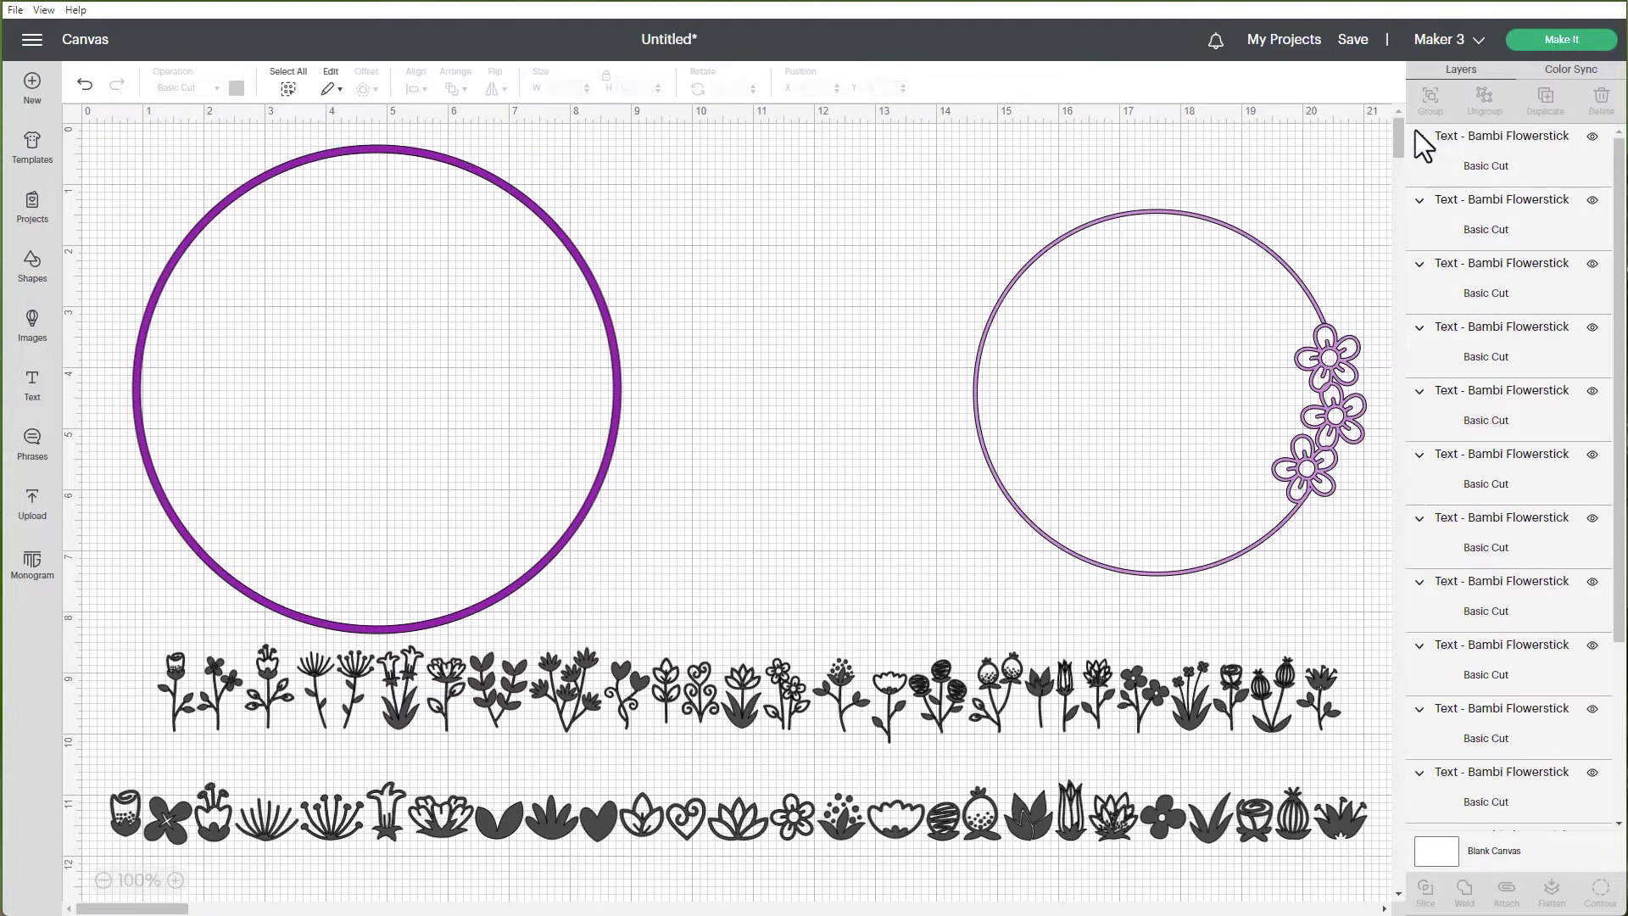
left_click(642, 818)
left_click_drag(644, 830, 645, 306)
key("ctrl+d")
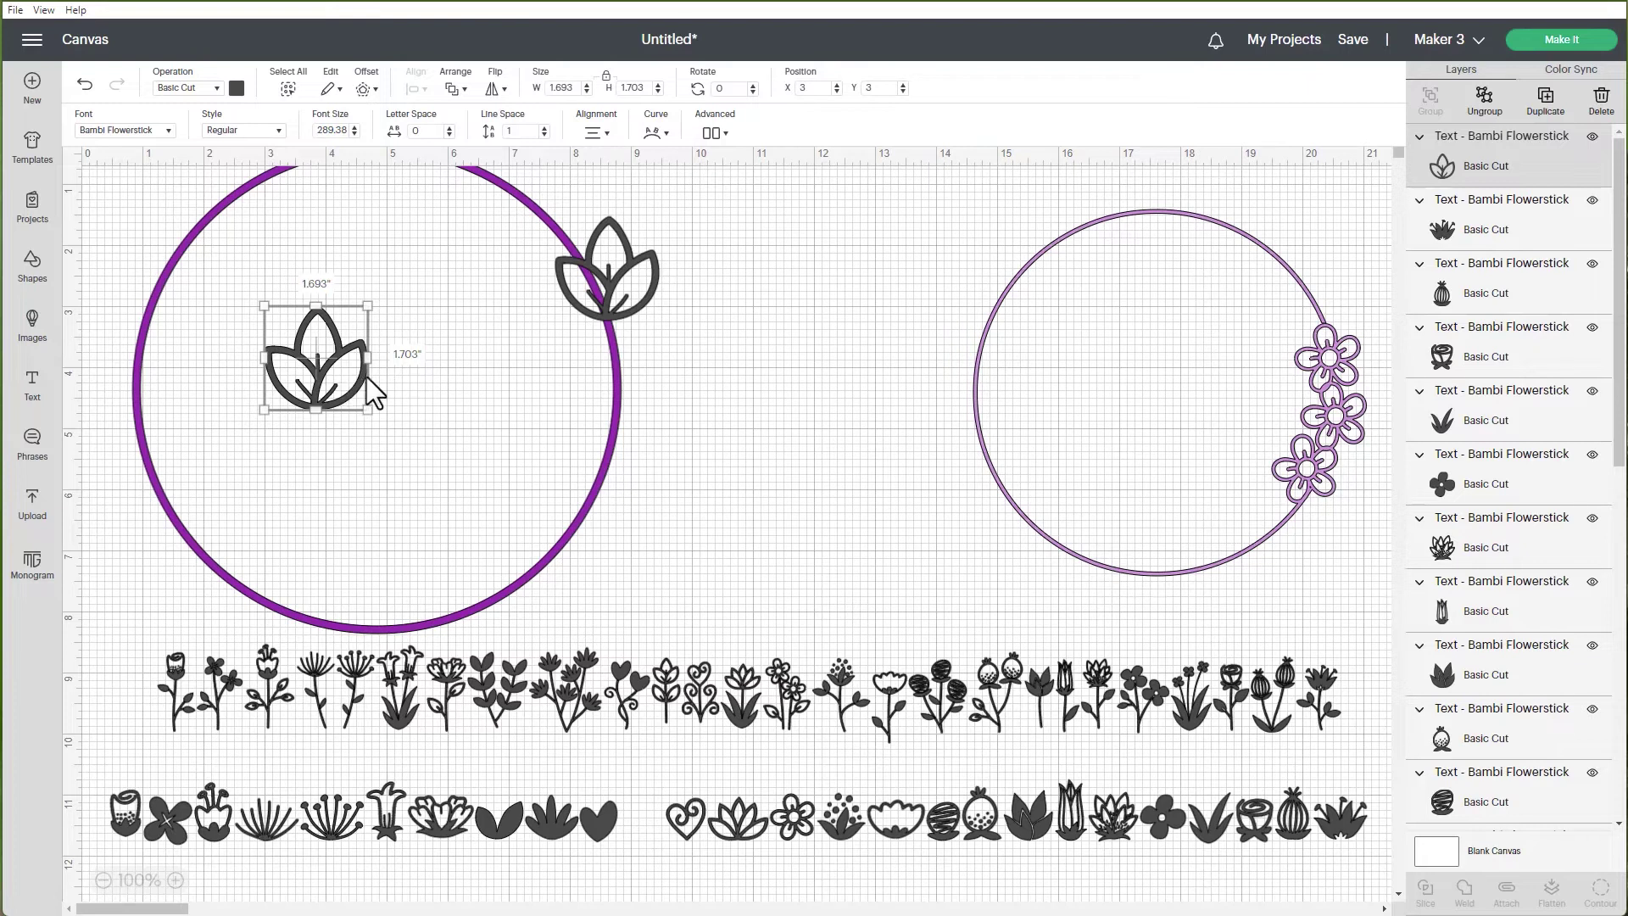
left_click_drag(363, 374, 683, 383)
left_click_drag(700, 309, 672, 354)
Add and rotate another leaf copy, adjust the upper leaf's tilt, and move the middle leaf aside.
left_click(1547, 108)
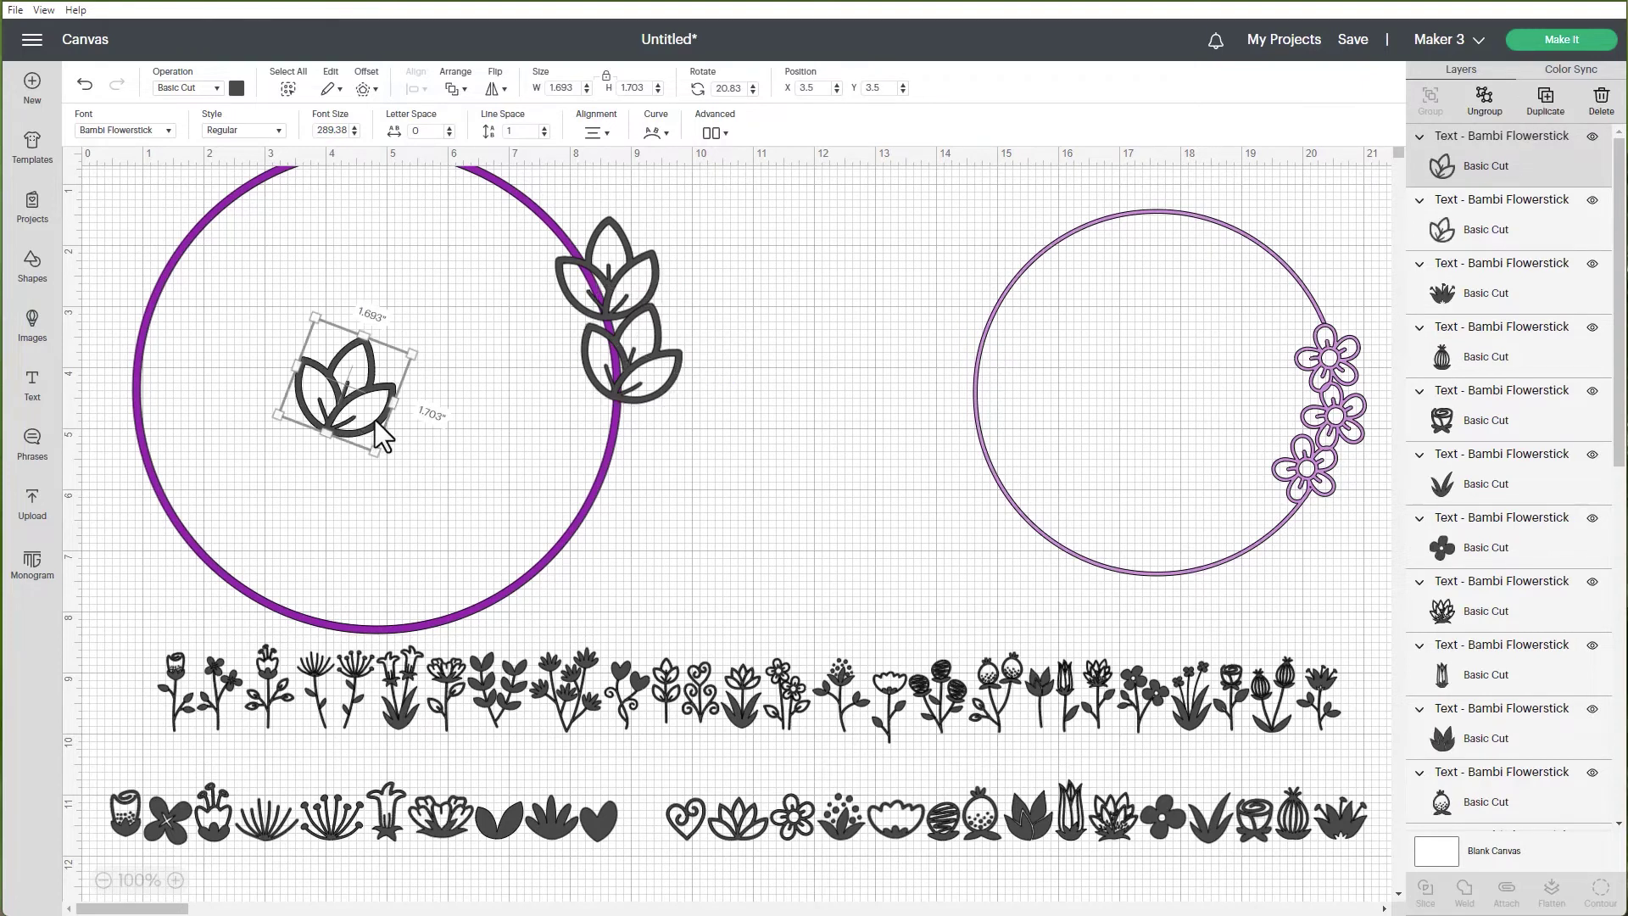
left_click_drag(382, 440, 641, 513)
mouse_move(697, 424)
left_mouse_down()
mouse_move(708, 462)
mouse_move(662, 443)
mouse_move(666, 427)
left_mouse_up()
left_click(627, 234)
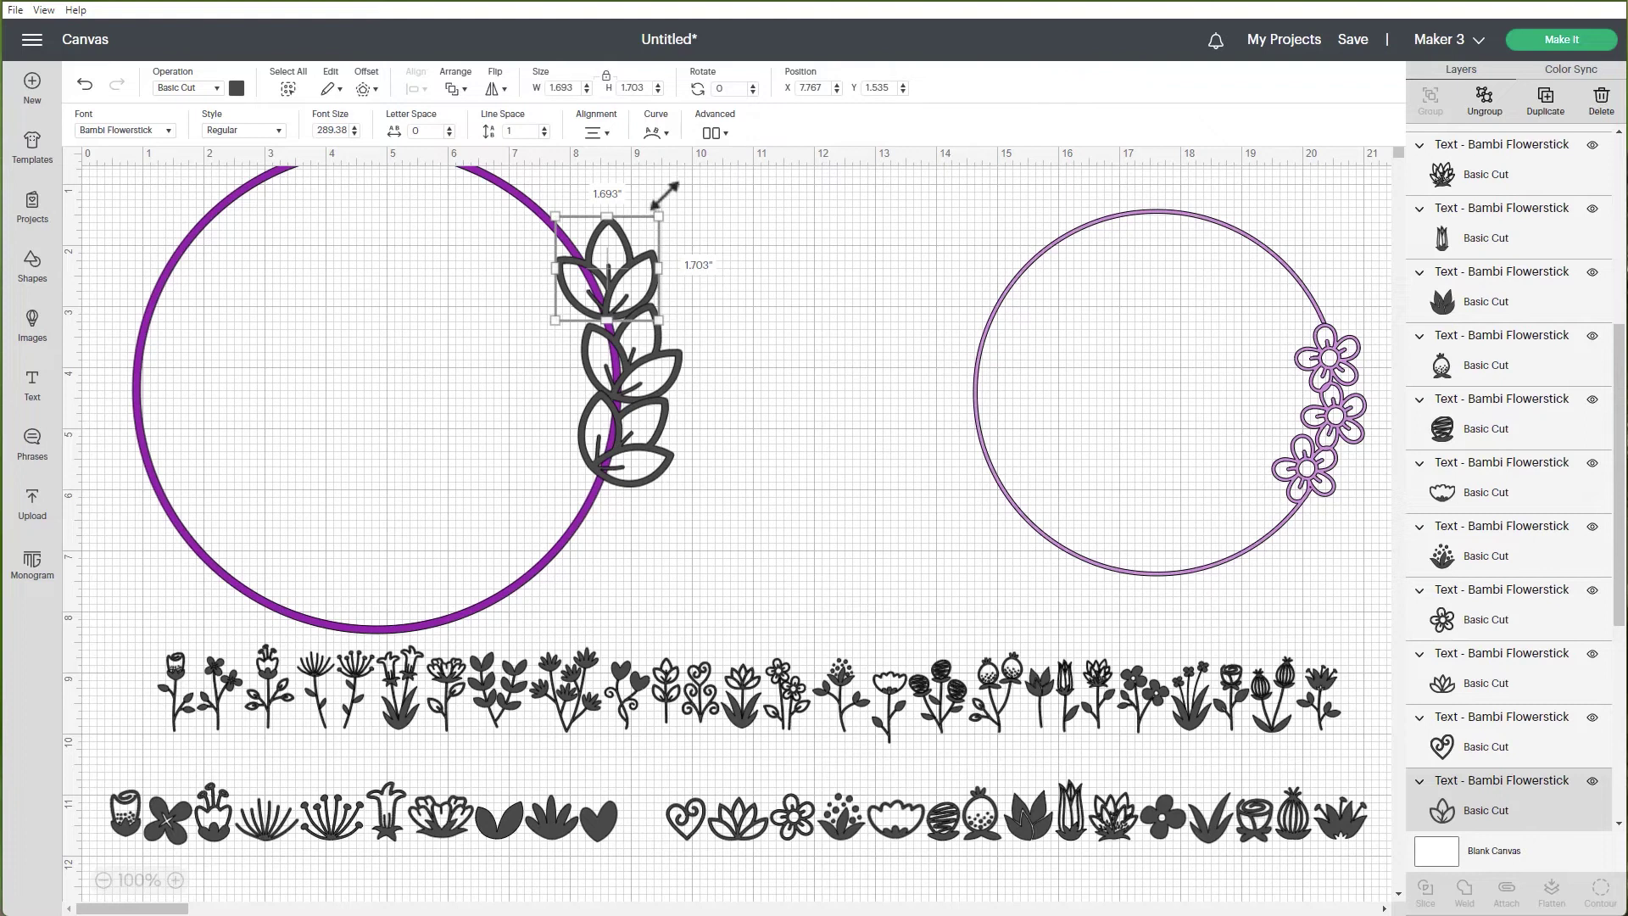
left_click_drag(653, 195, 645, 192)
left_click_drag(636, 282, 636, 274)
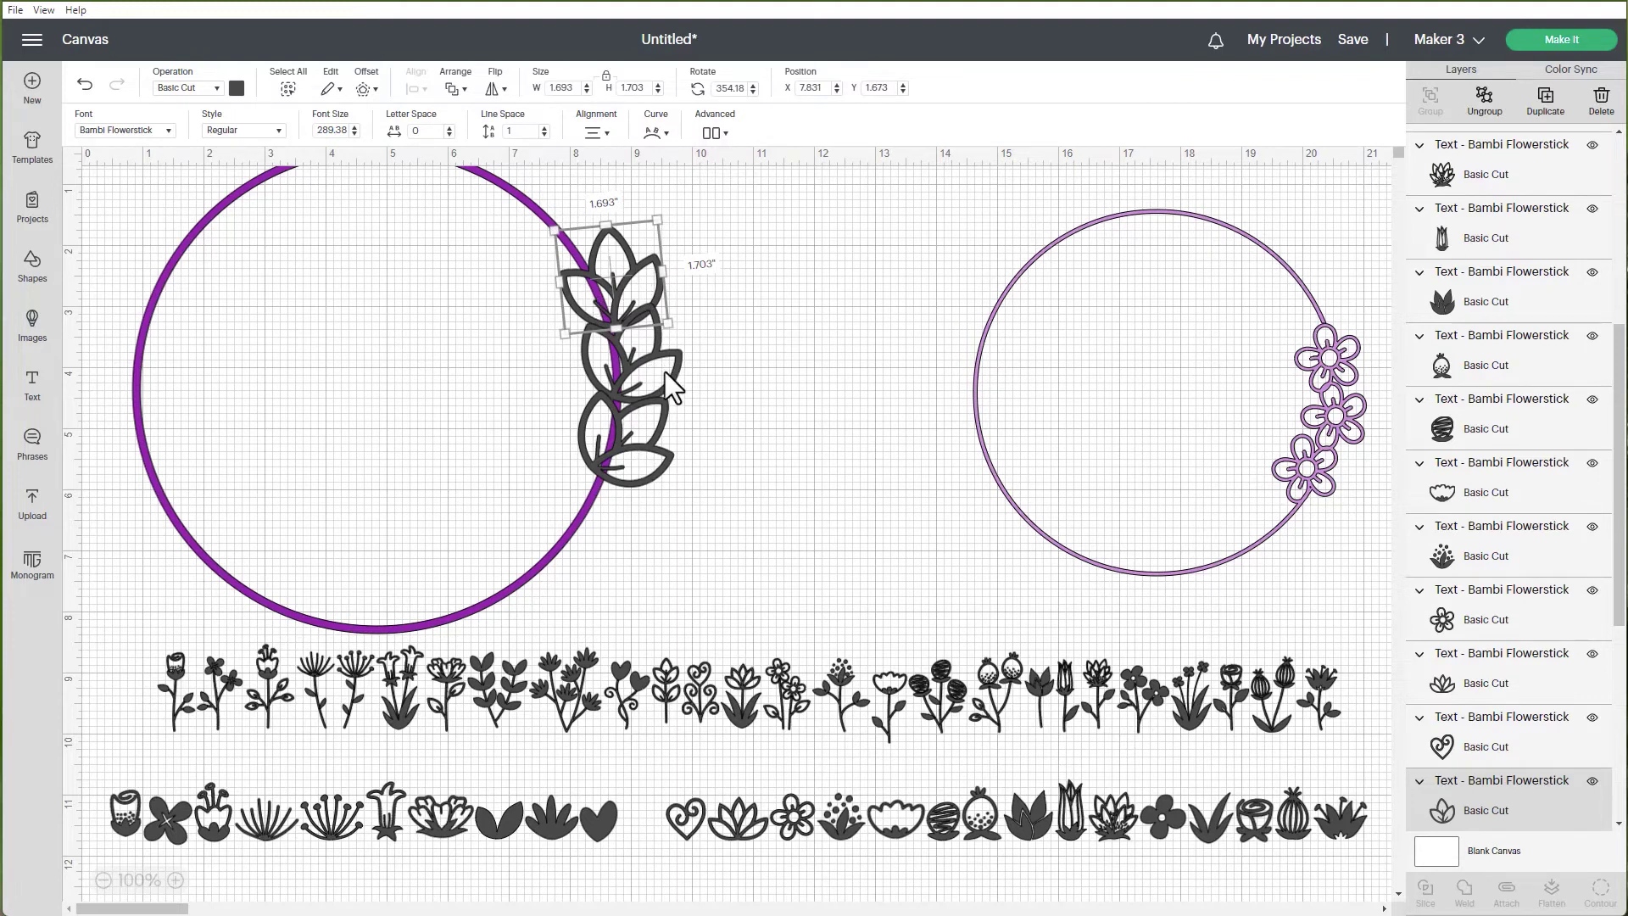
left_click_drag(668, 380, 882, 284)
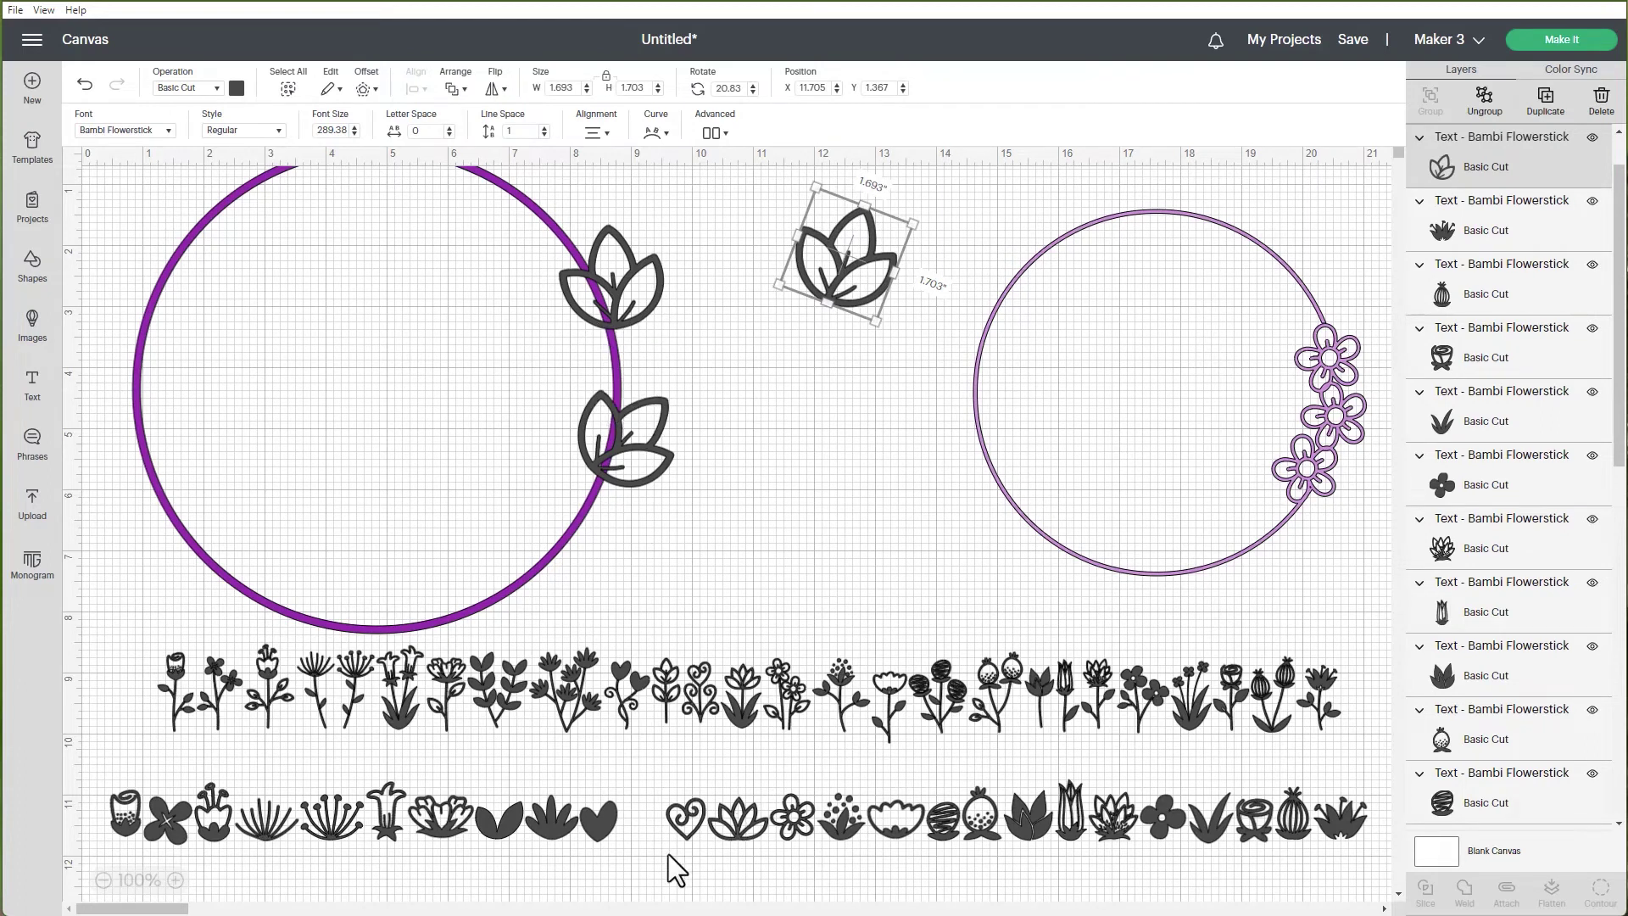
Place the heart glyph on the ring below the upper leaf, raise the lower leaf under it, and select all three.
left_click(604, 827)
left_click_drag(603, 828, 633, 429)
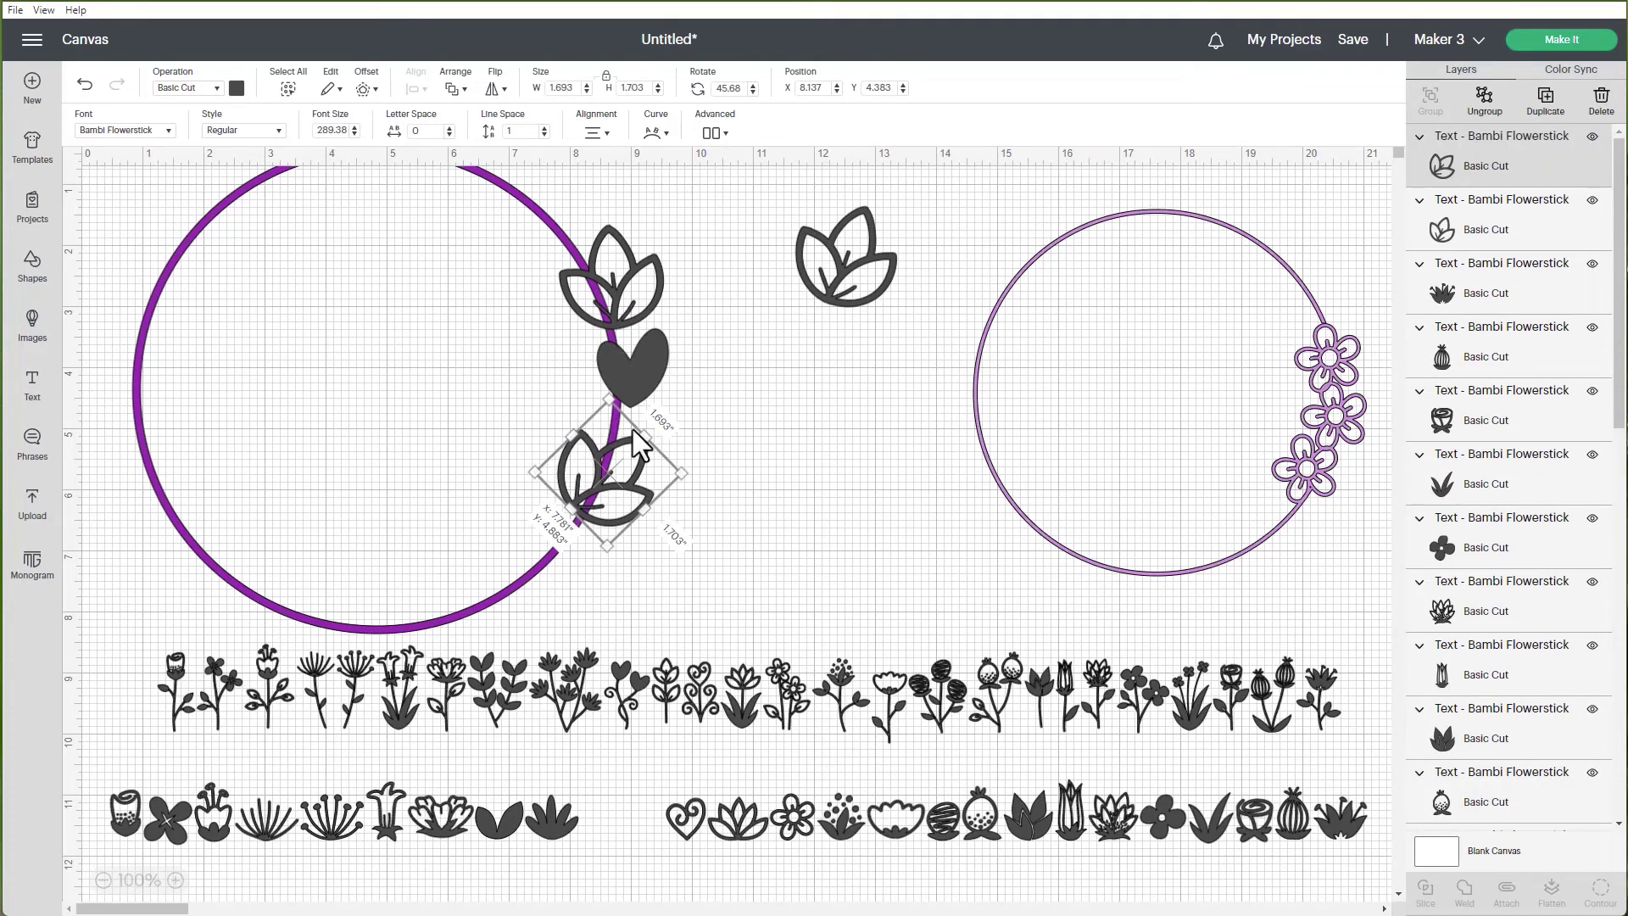
mouse_move(648, 351)
left_mouse_down()
mouse_move(655, 338)
mouse_move(634, 338)
left_mouse_up()
left_click_drag(632, 446, 661, 399)
left_click(627, 212)
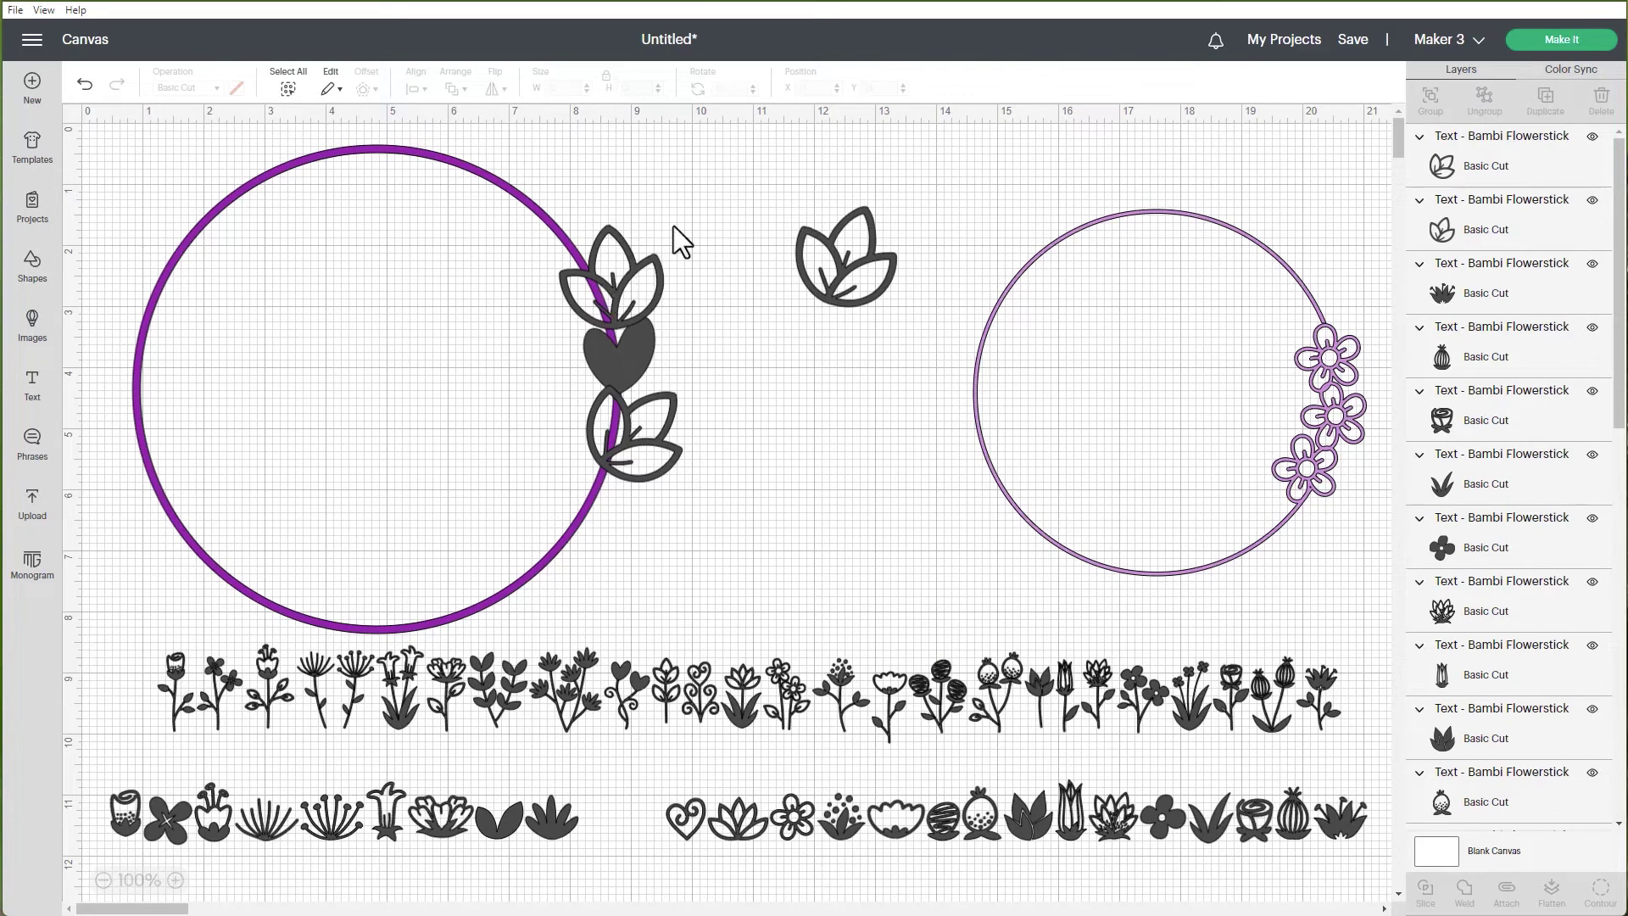
left_click_drag(650, 205, 677, 500)
Group the two leaves and heart and set the group's operation to Pen.
left_click(1427, 119)
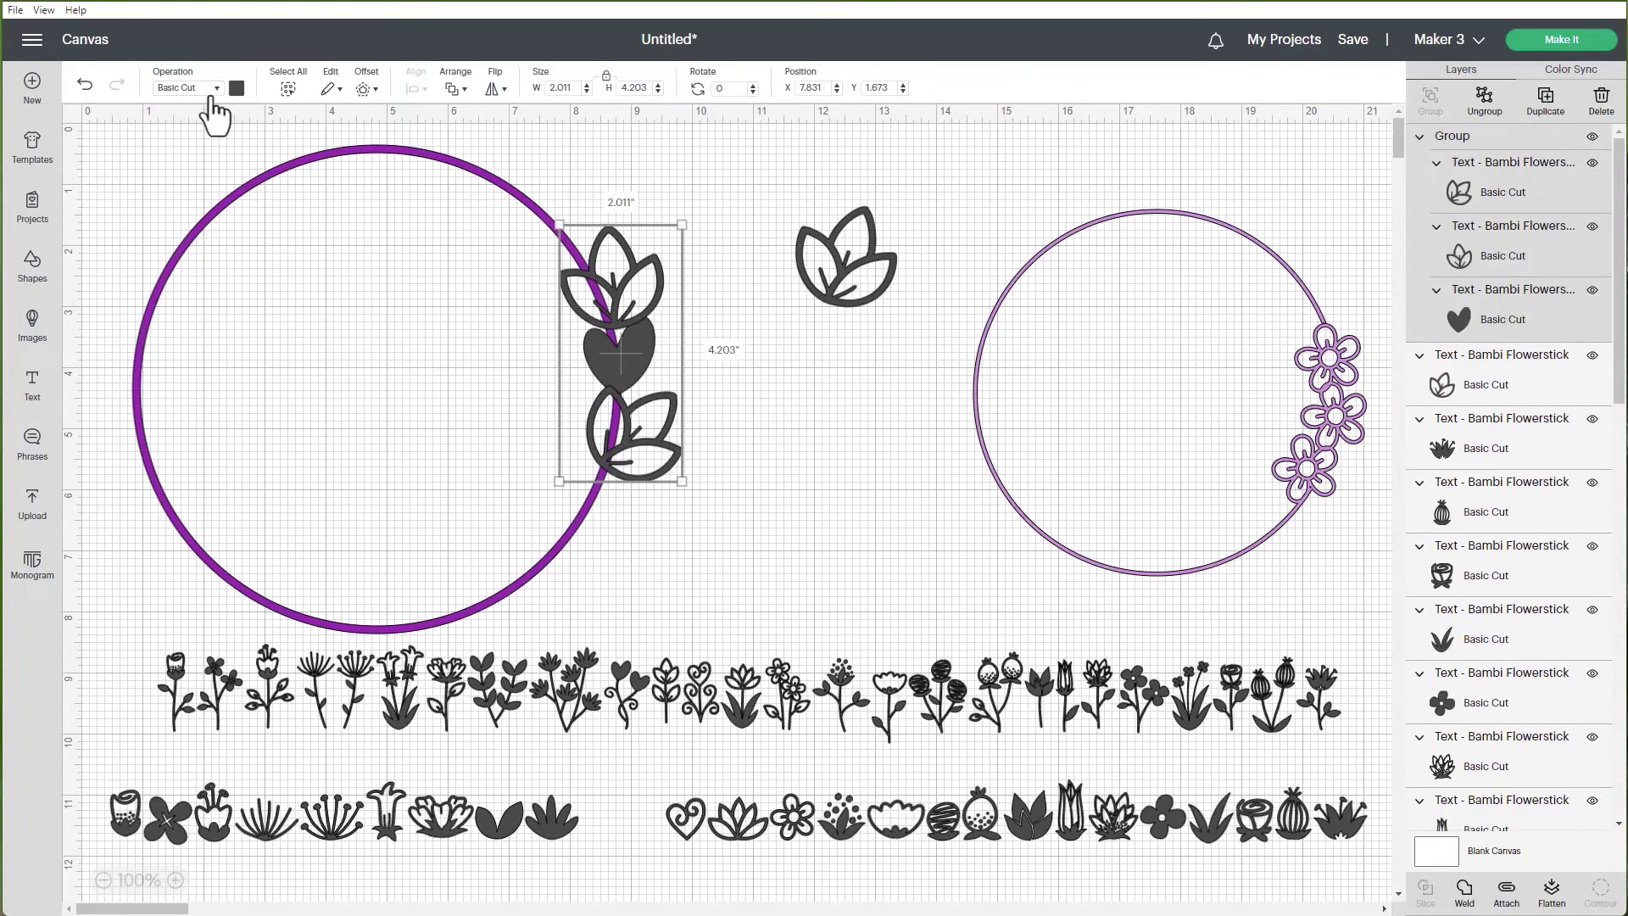
left_click(216, 96)
left_click(183, 233)
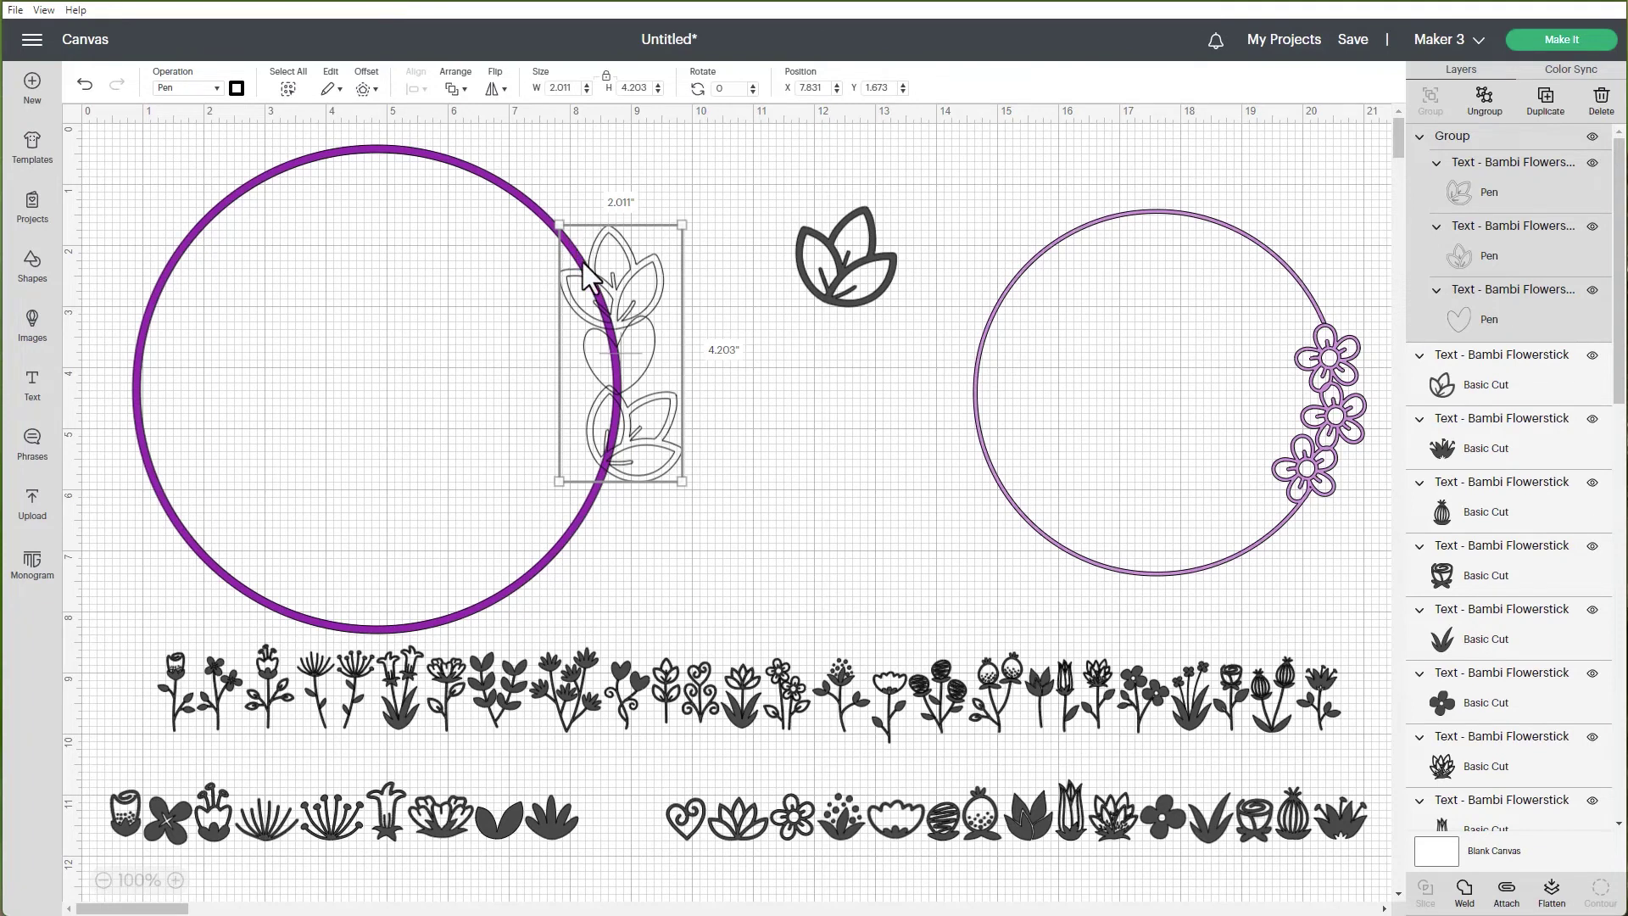
Add a square over the sprig, unlock its proportions, and stretch it to 2.222 × 3.361 in.
left_click(33, 263)
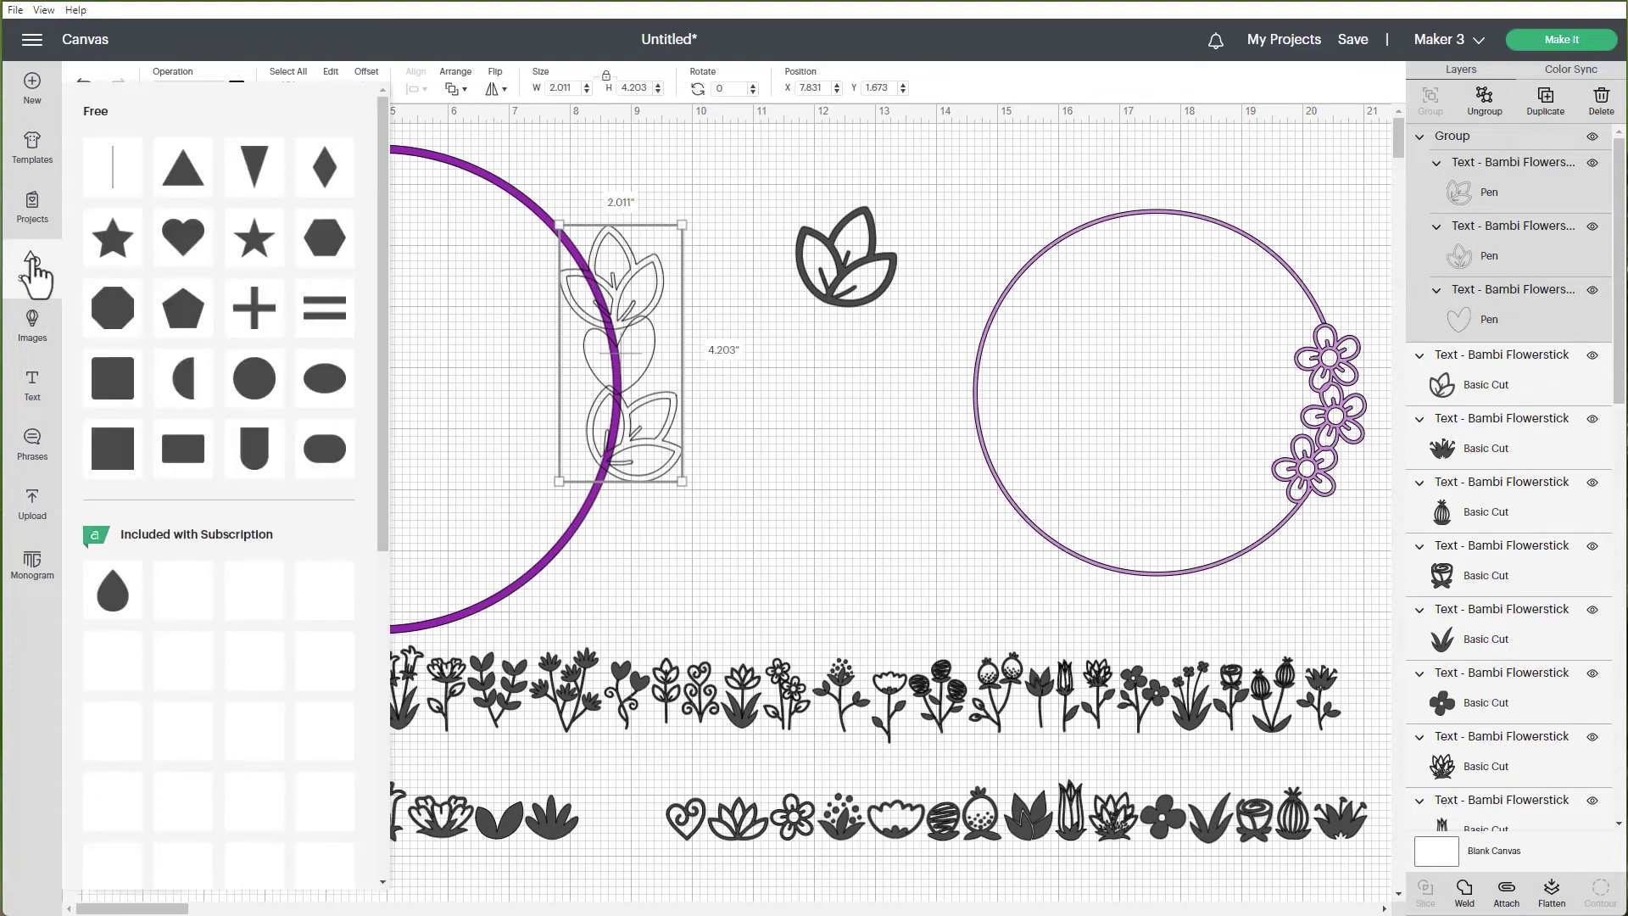
left_click(111, 464)
left_click_drag(631, 323, 582, 304)
left_click(606, 78)
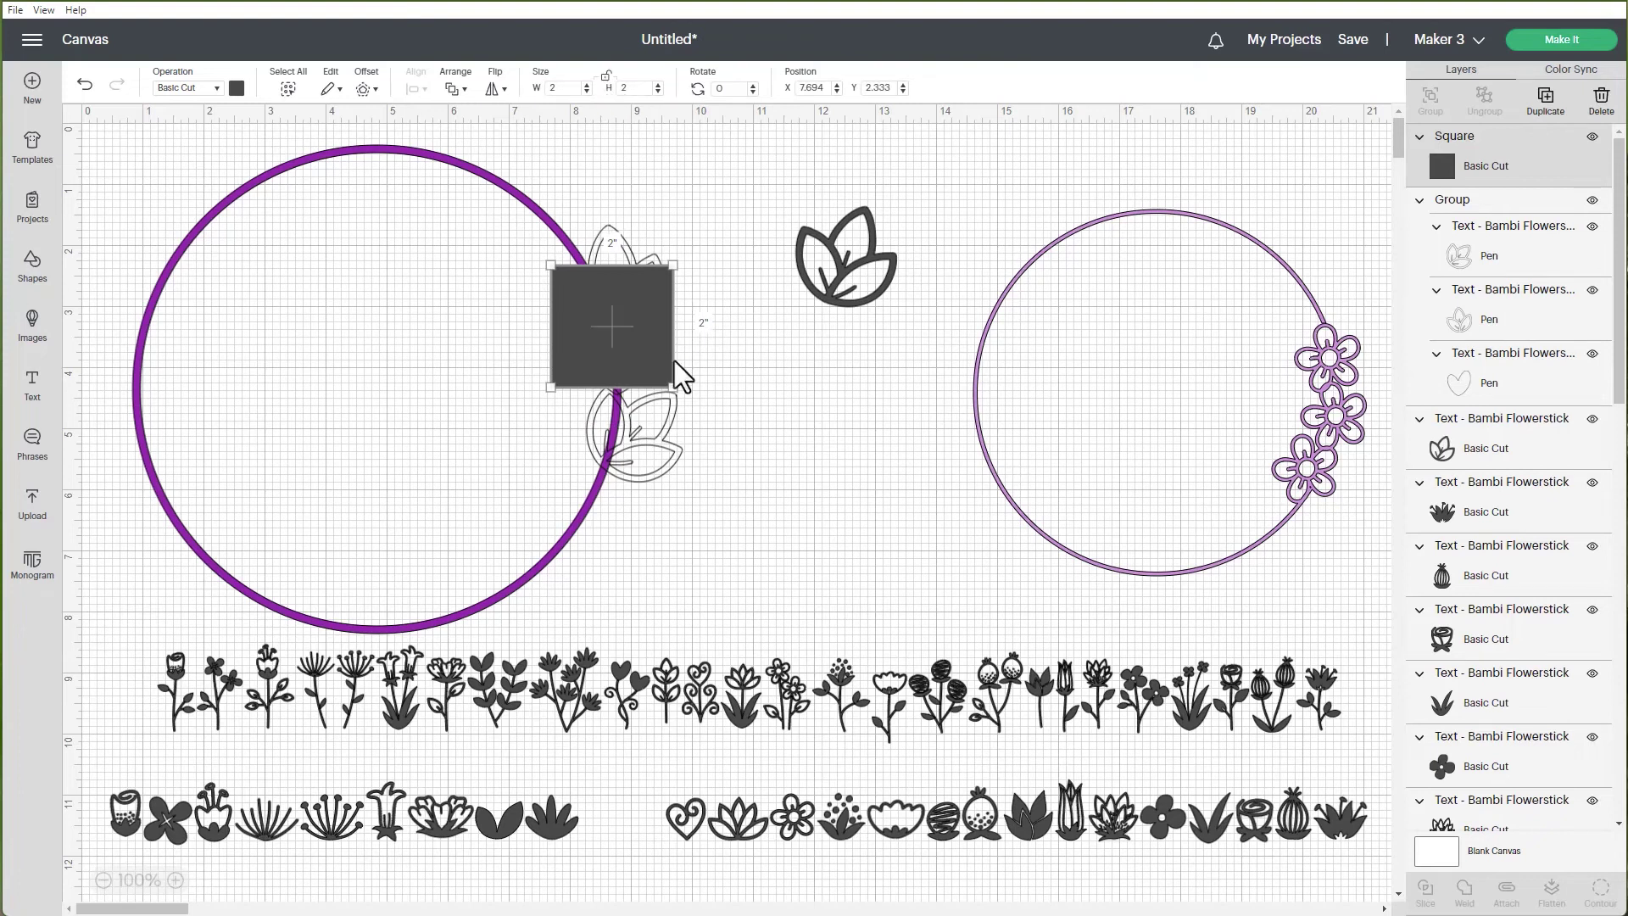
left_click_drag(674, 386, 688, 468)
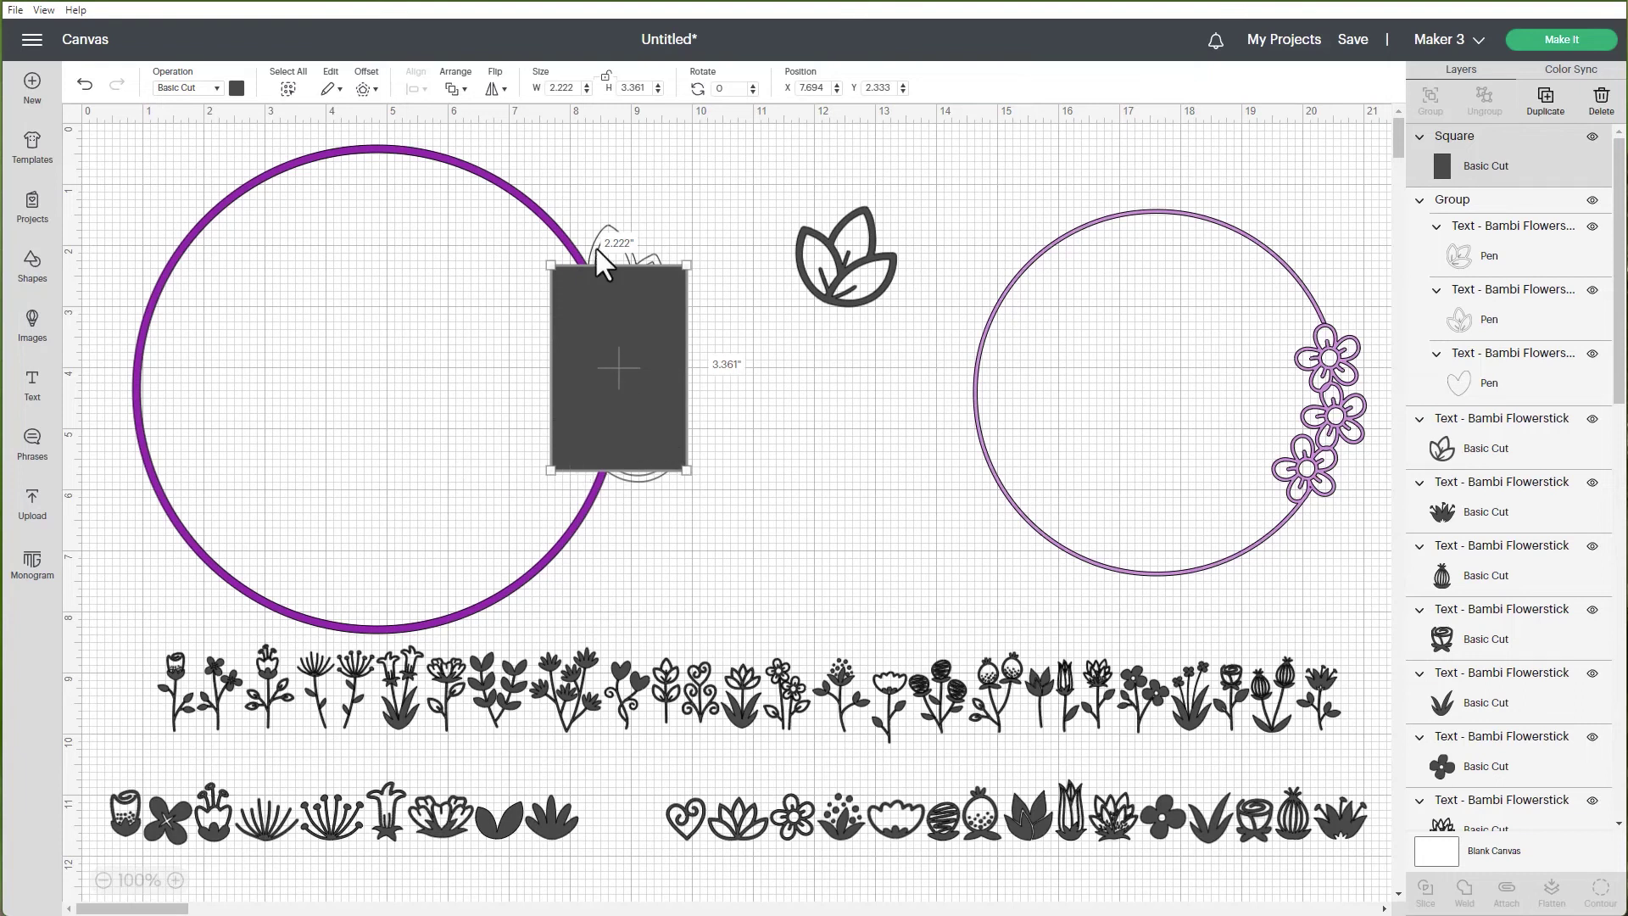
Slice the purple ring with the rectangle, then delete the leftover rectangle, dark arc and cut-out purple arc.
left_click(447, 175, "shift")
left_click(1426, 891)
left_click_drag(655, 358, 846, 455)
key("Delete")
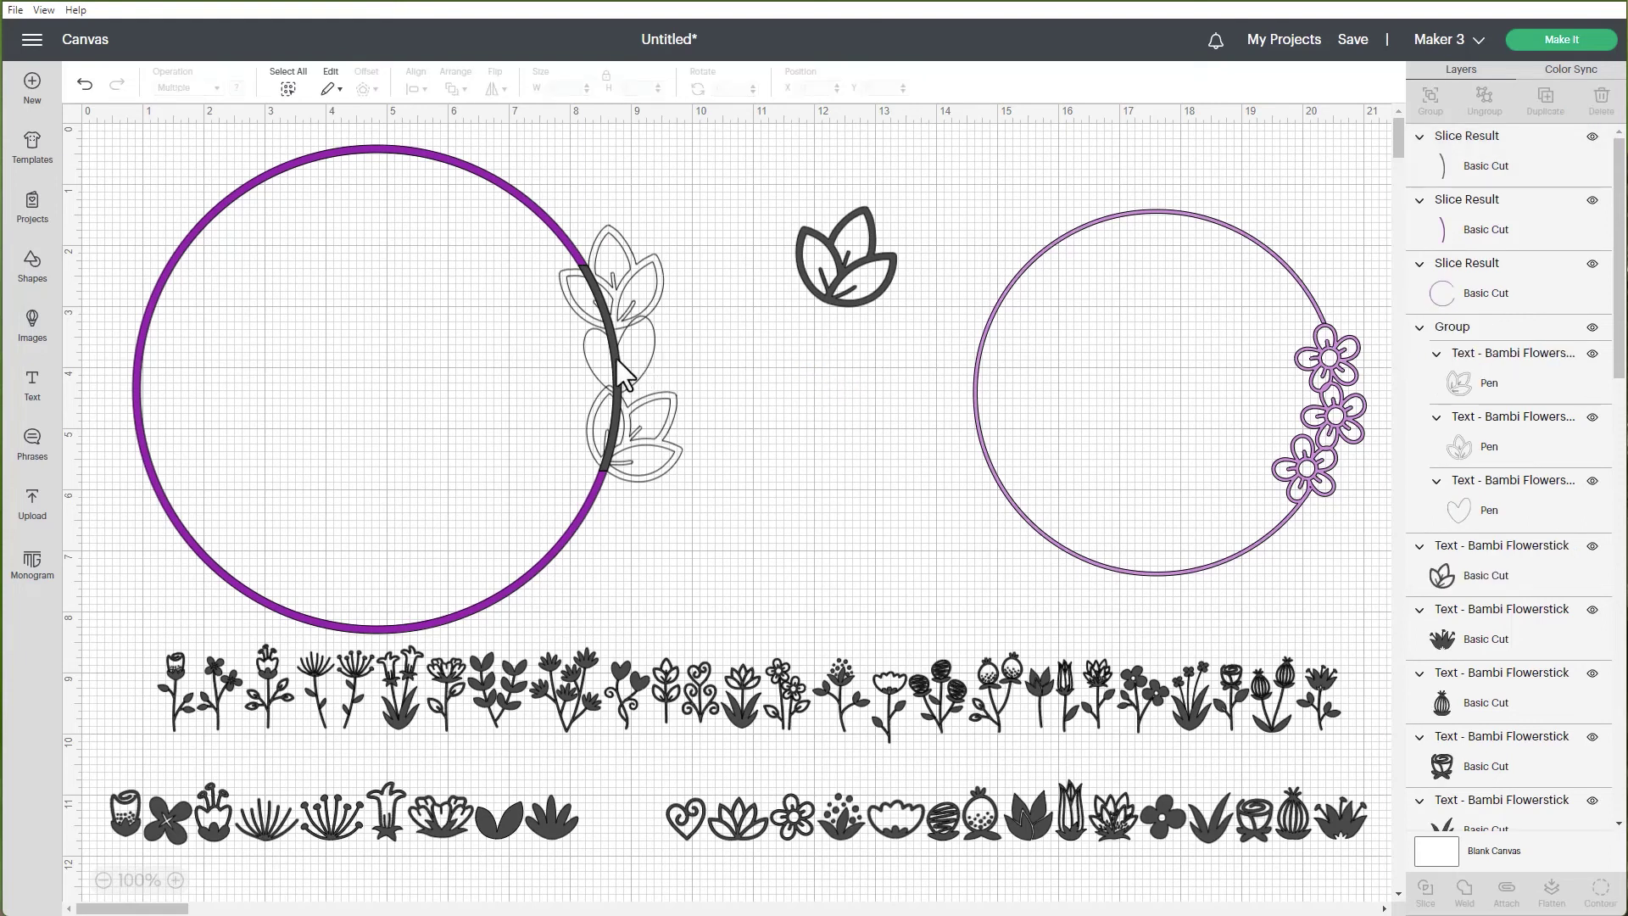
left_click(619, 369)
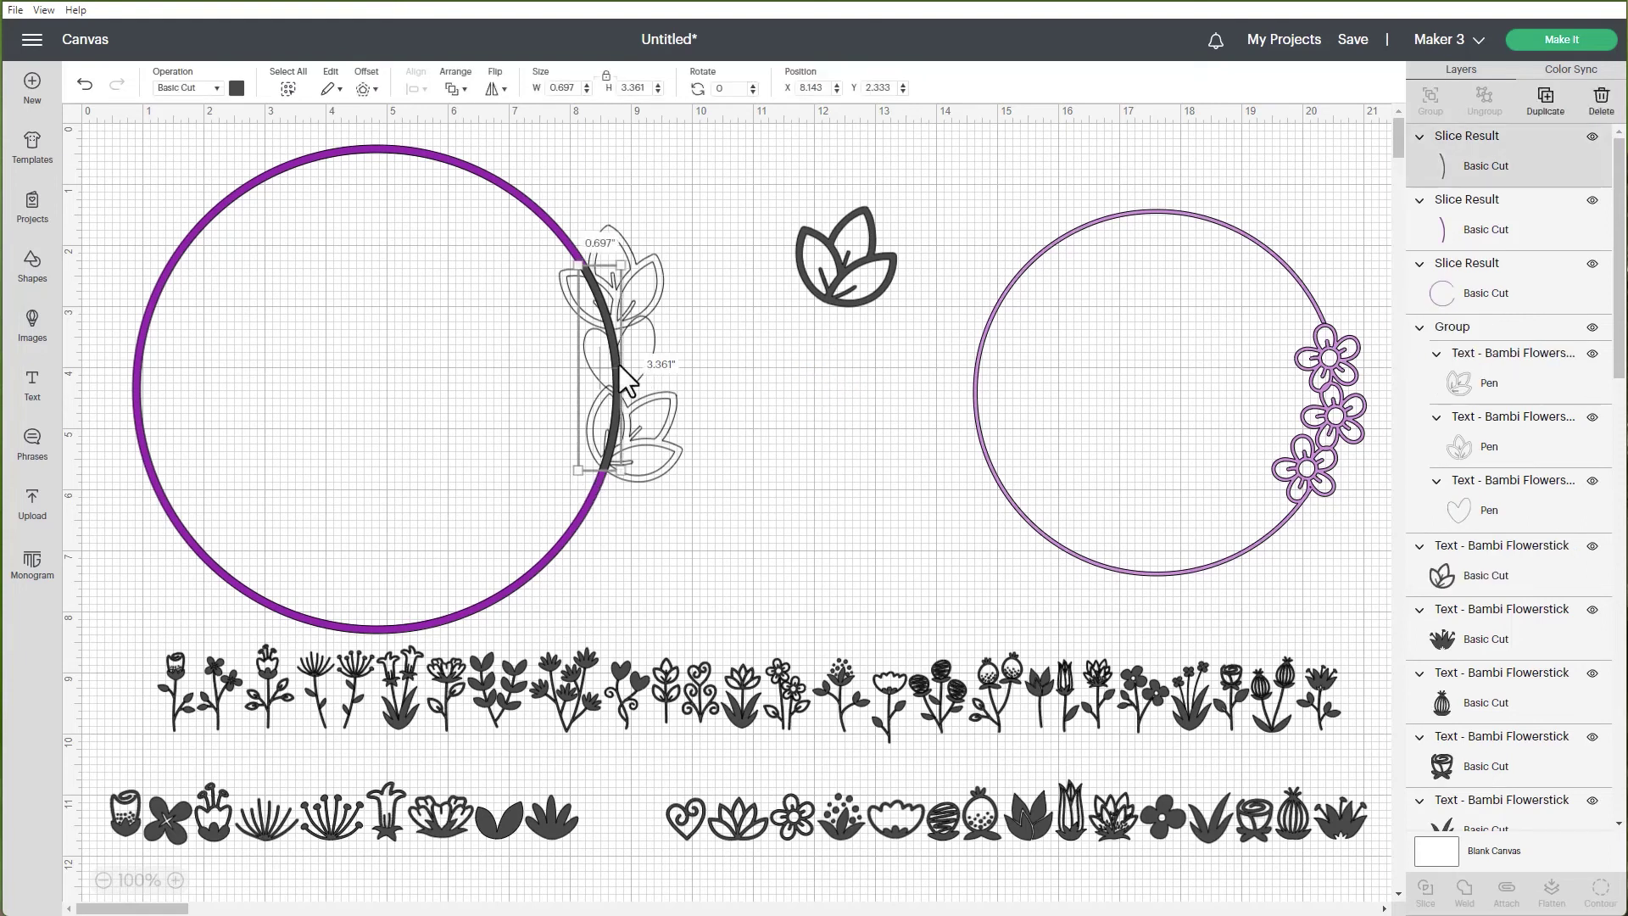
key("Delete")
left_click_drag(612, 359, 851, 455)
key("Delete")
Enlarge the leaf sprig slightly, adjust the ring's size, then select ring and sprig together.
left_click(623, 409)
left_click_drag(682, 481, 685, 487)
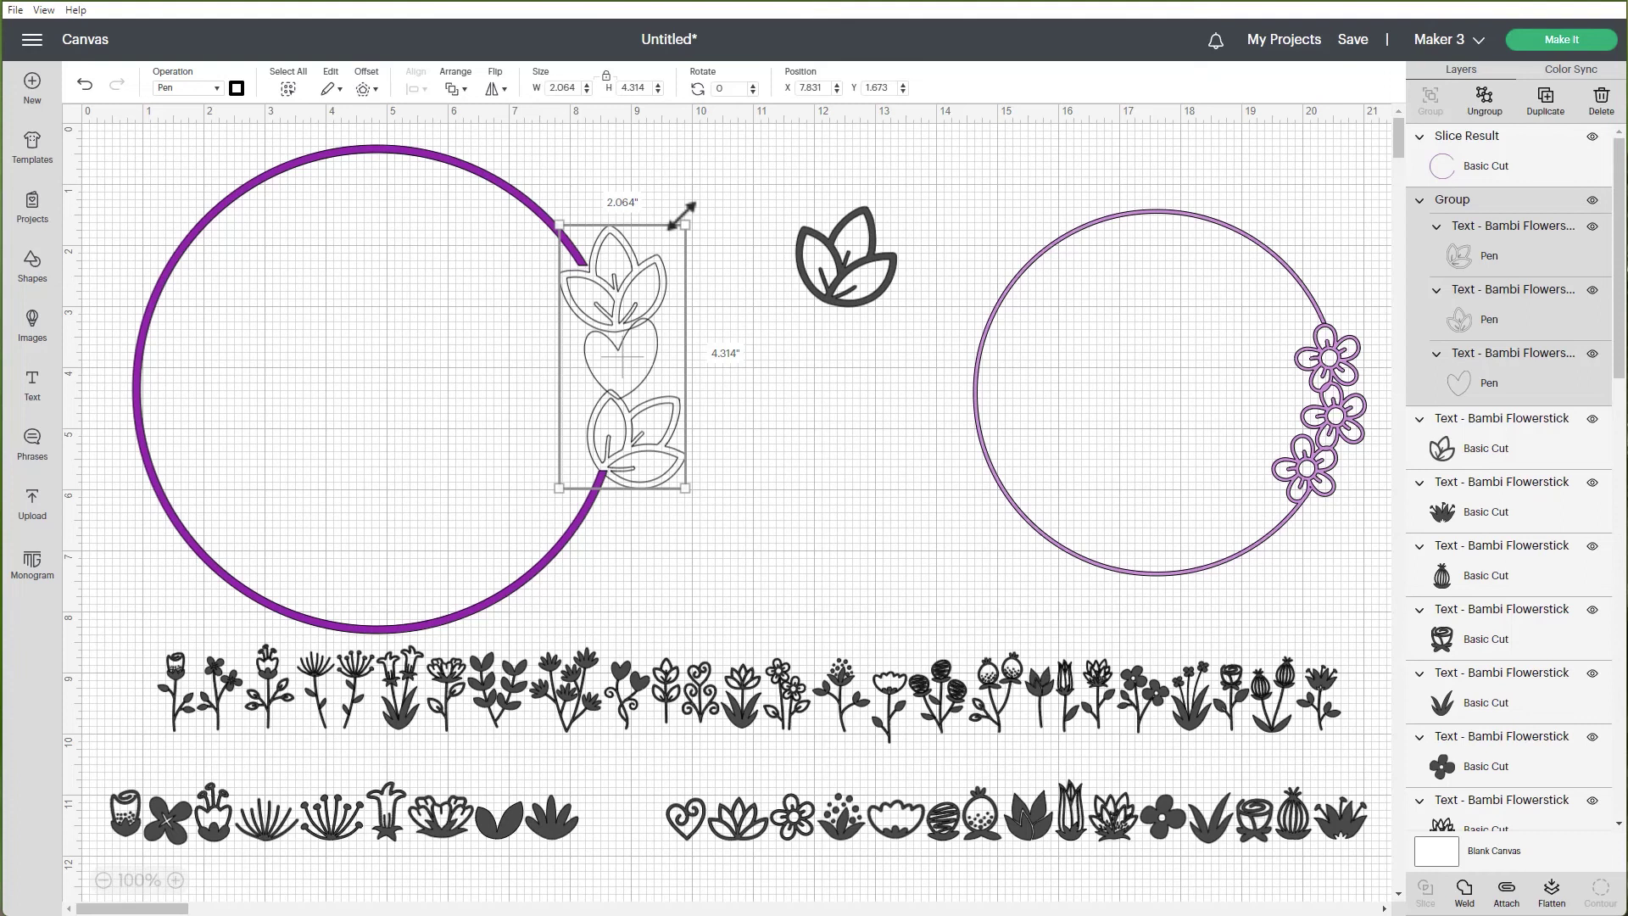
left_click_drag(683, 216, 678, 204)
left_click(166, 156)
left_click_drag(130, 145, 121, 140)
left_click(90, 179)
left_click_drag(95, 151, 705, 532)
Weld the ring and sprig, then set the welded shape's operation to Basic Cut in purple.
left_click(1467, 891)
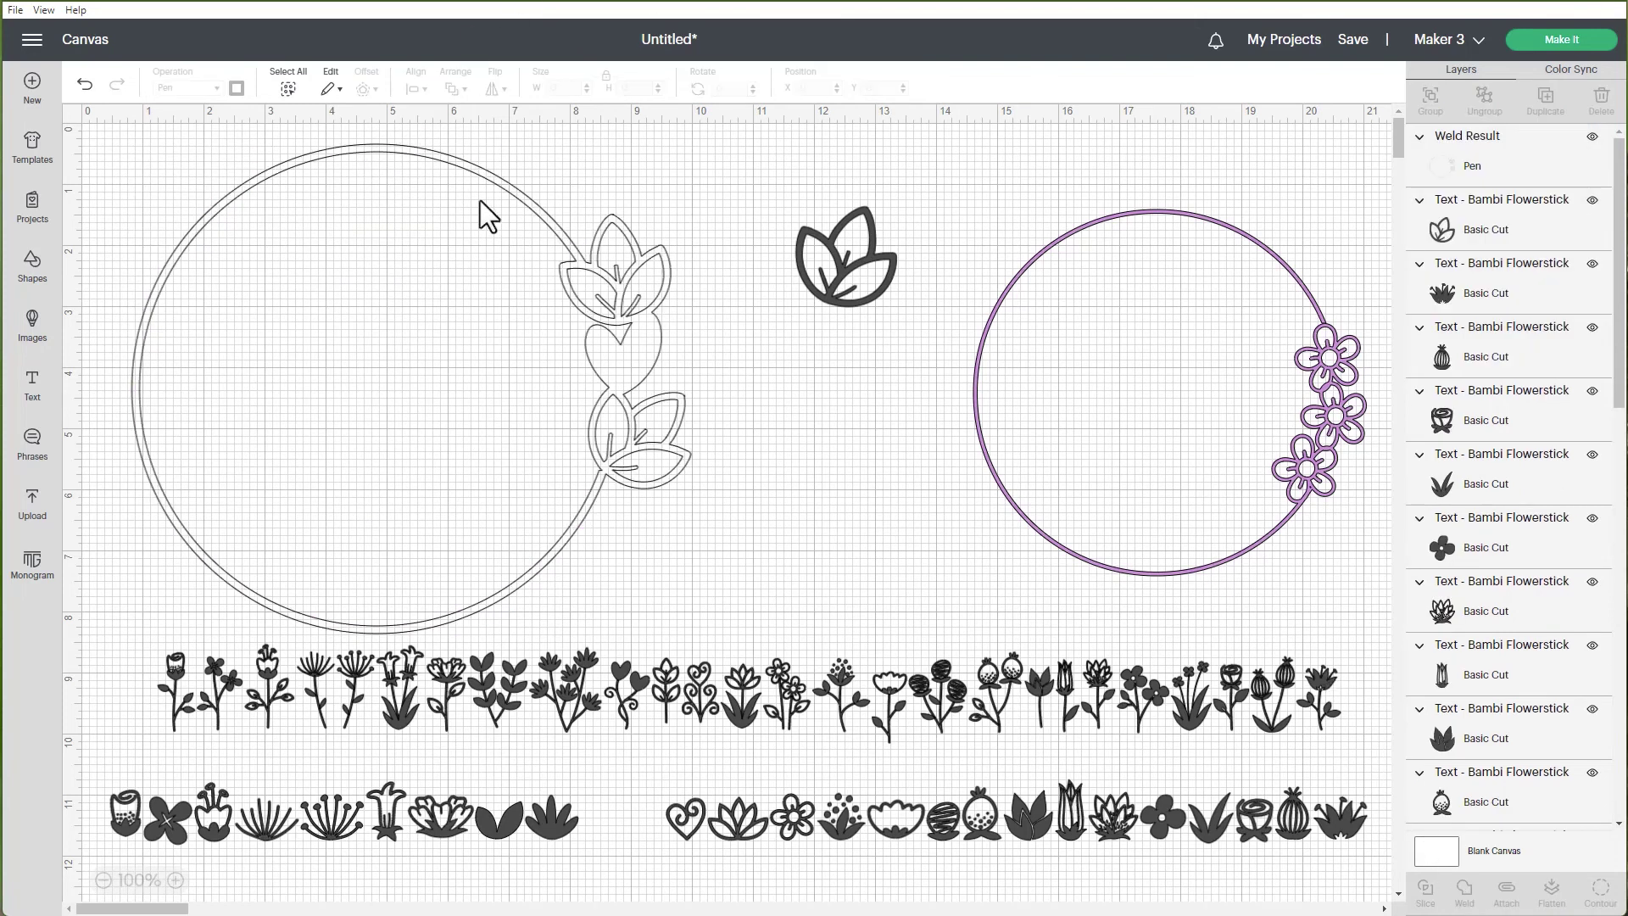
left_click(447, 159)
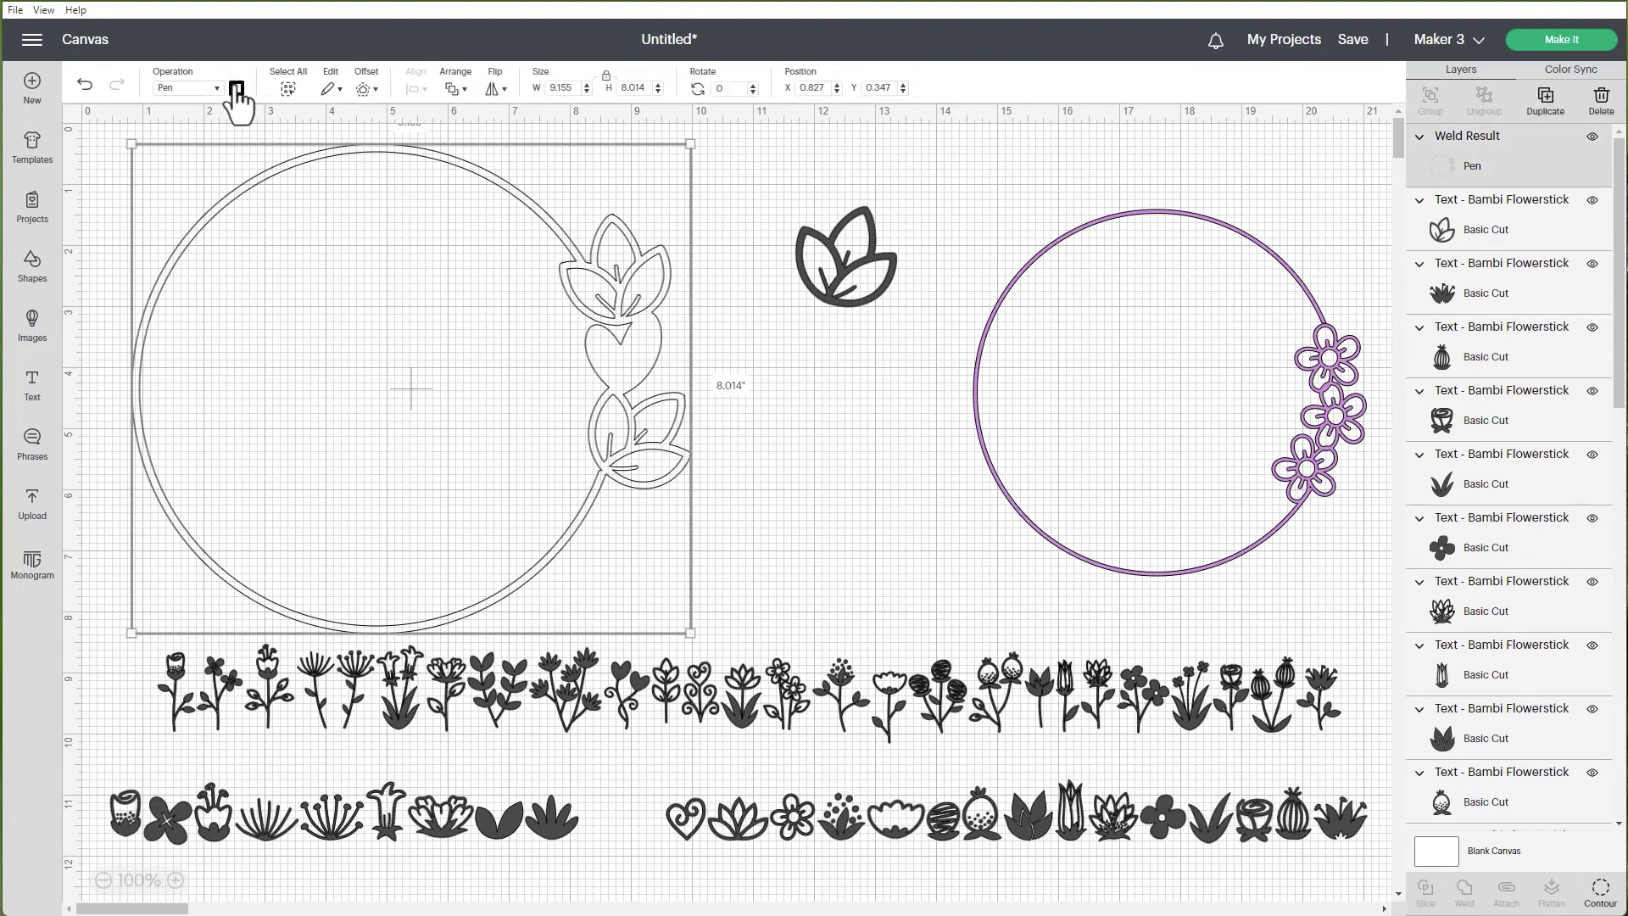
left_click(208, 90)
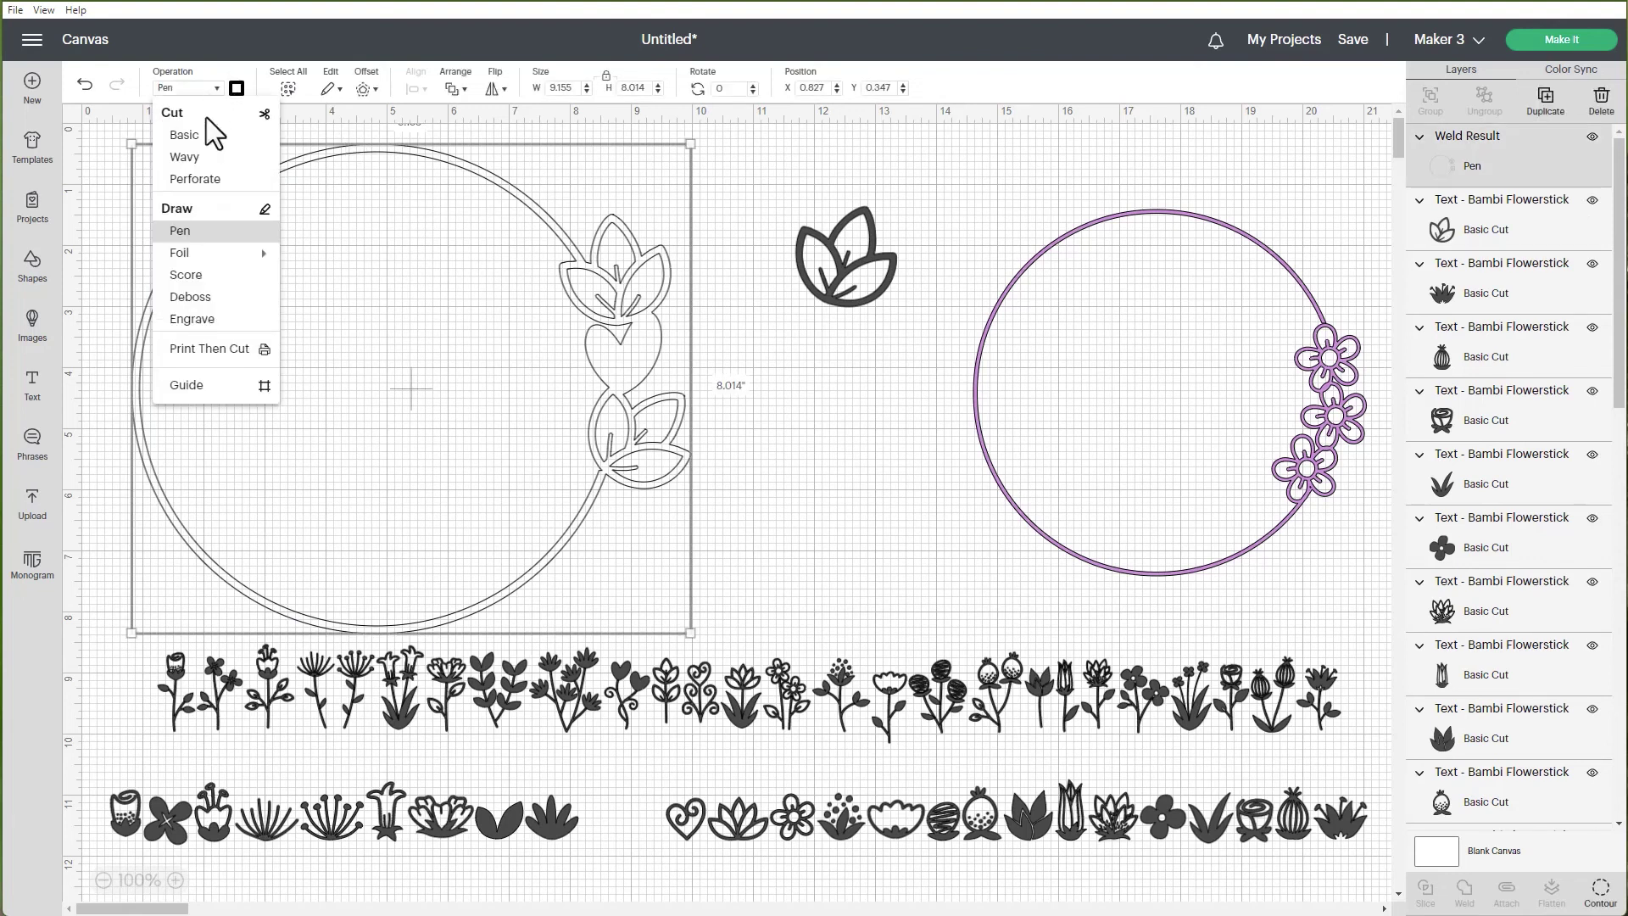
left_click(188, 136)
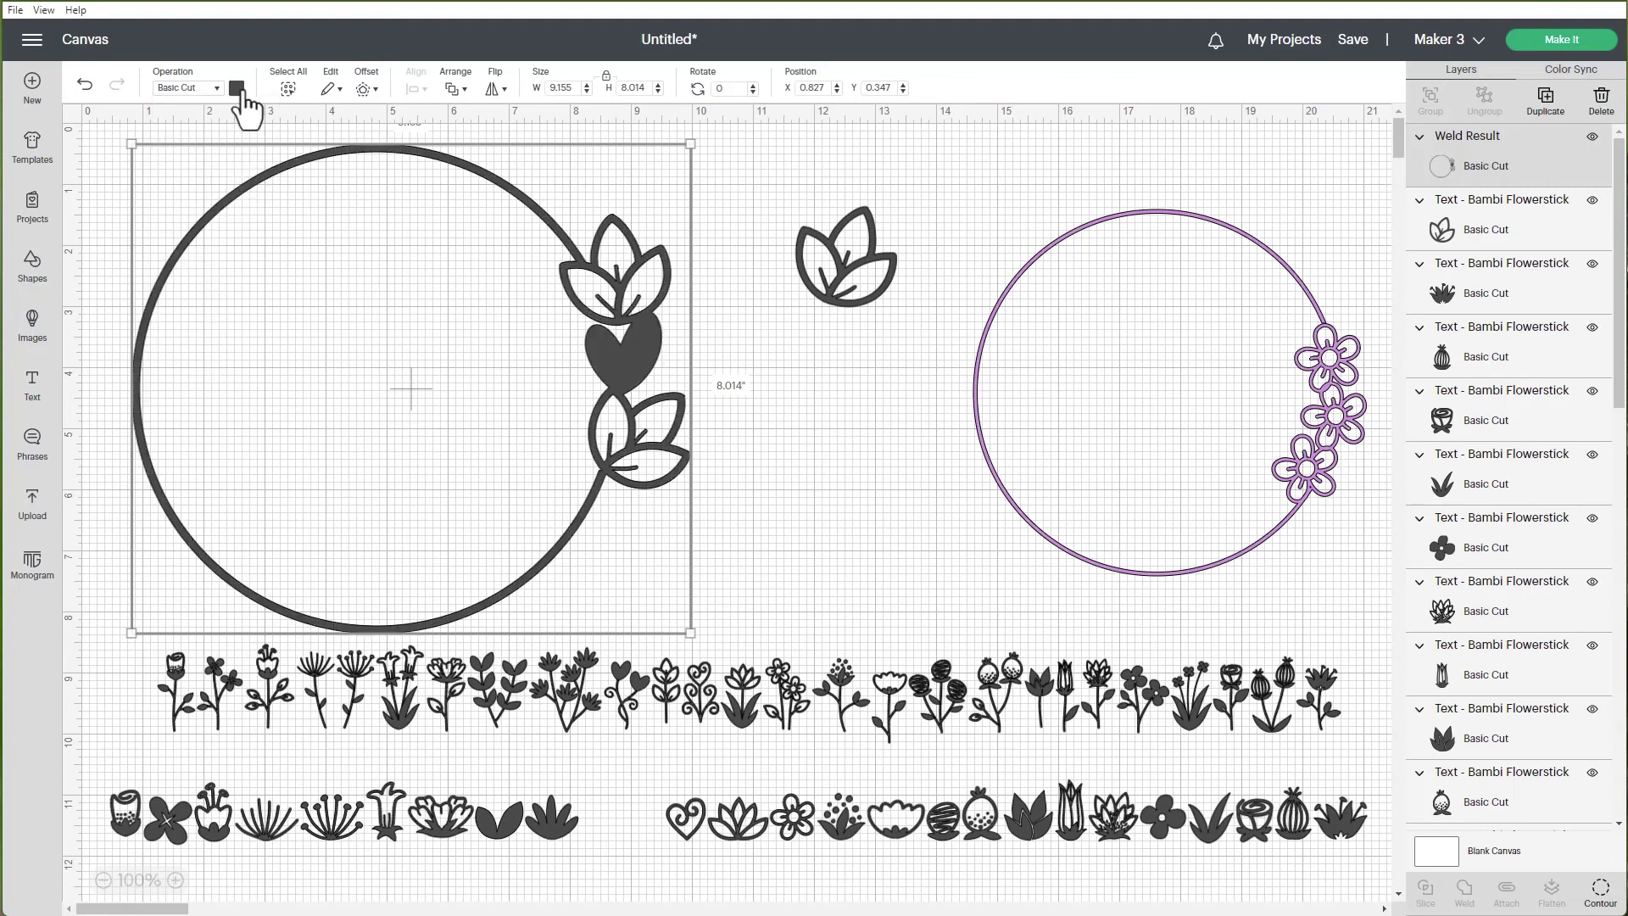
left_click(240, 92)
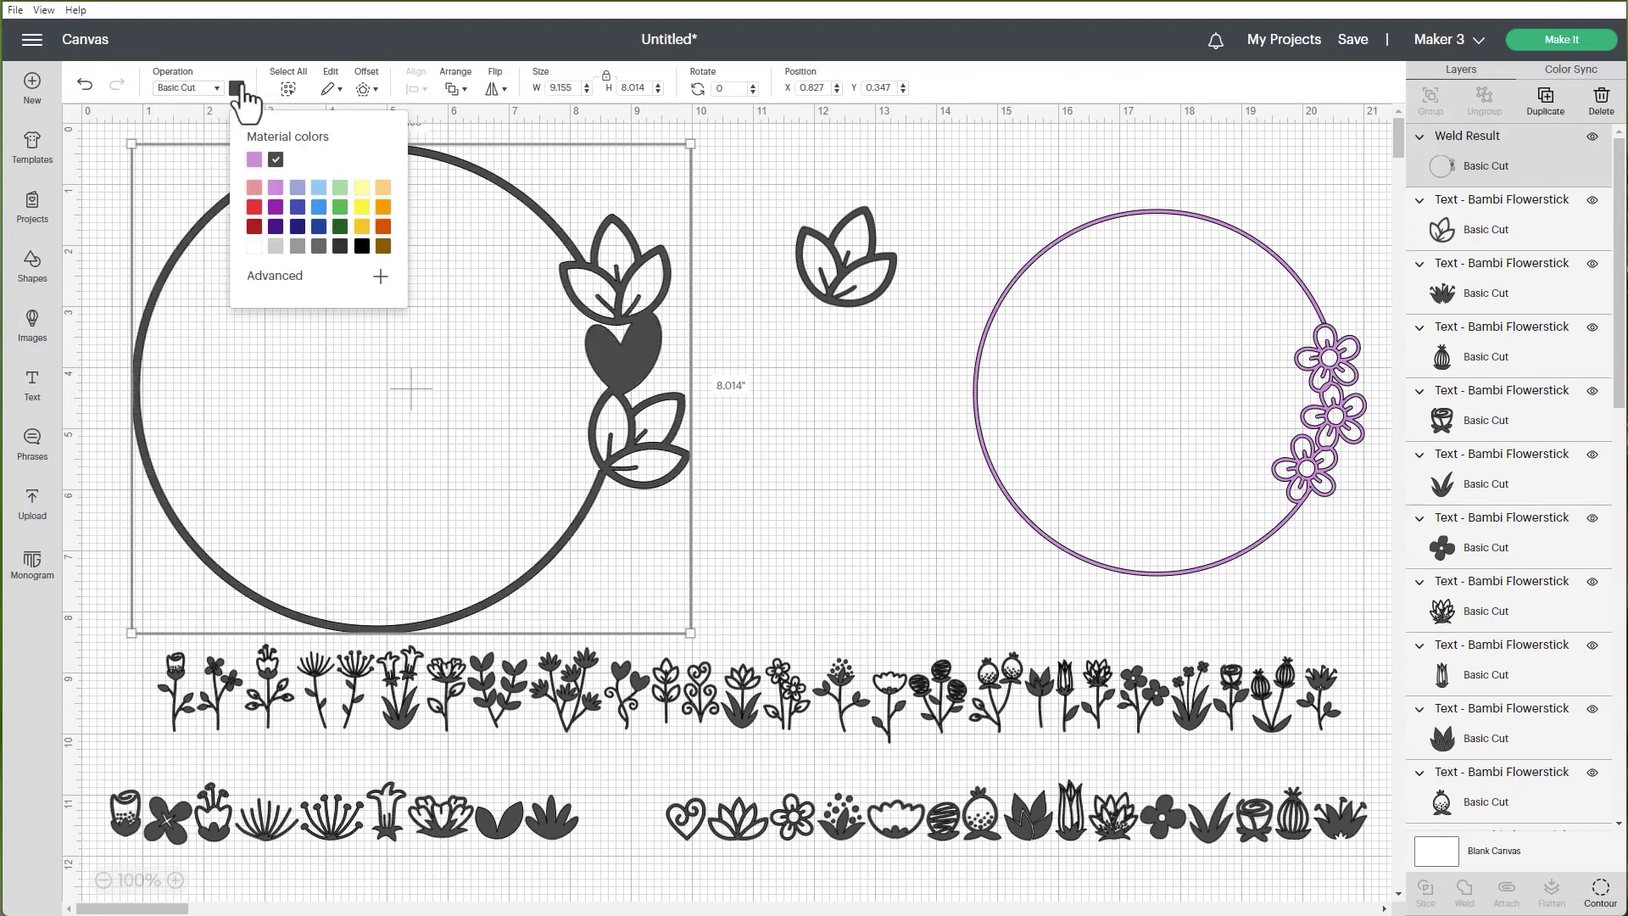
left_click(275, 208)
left_click(822, 405)
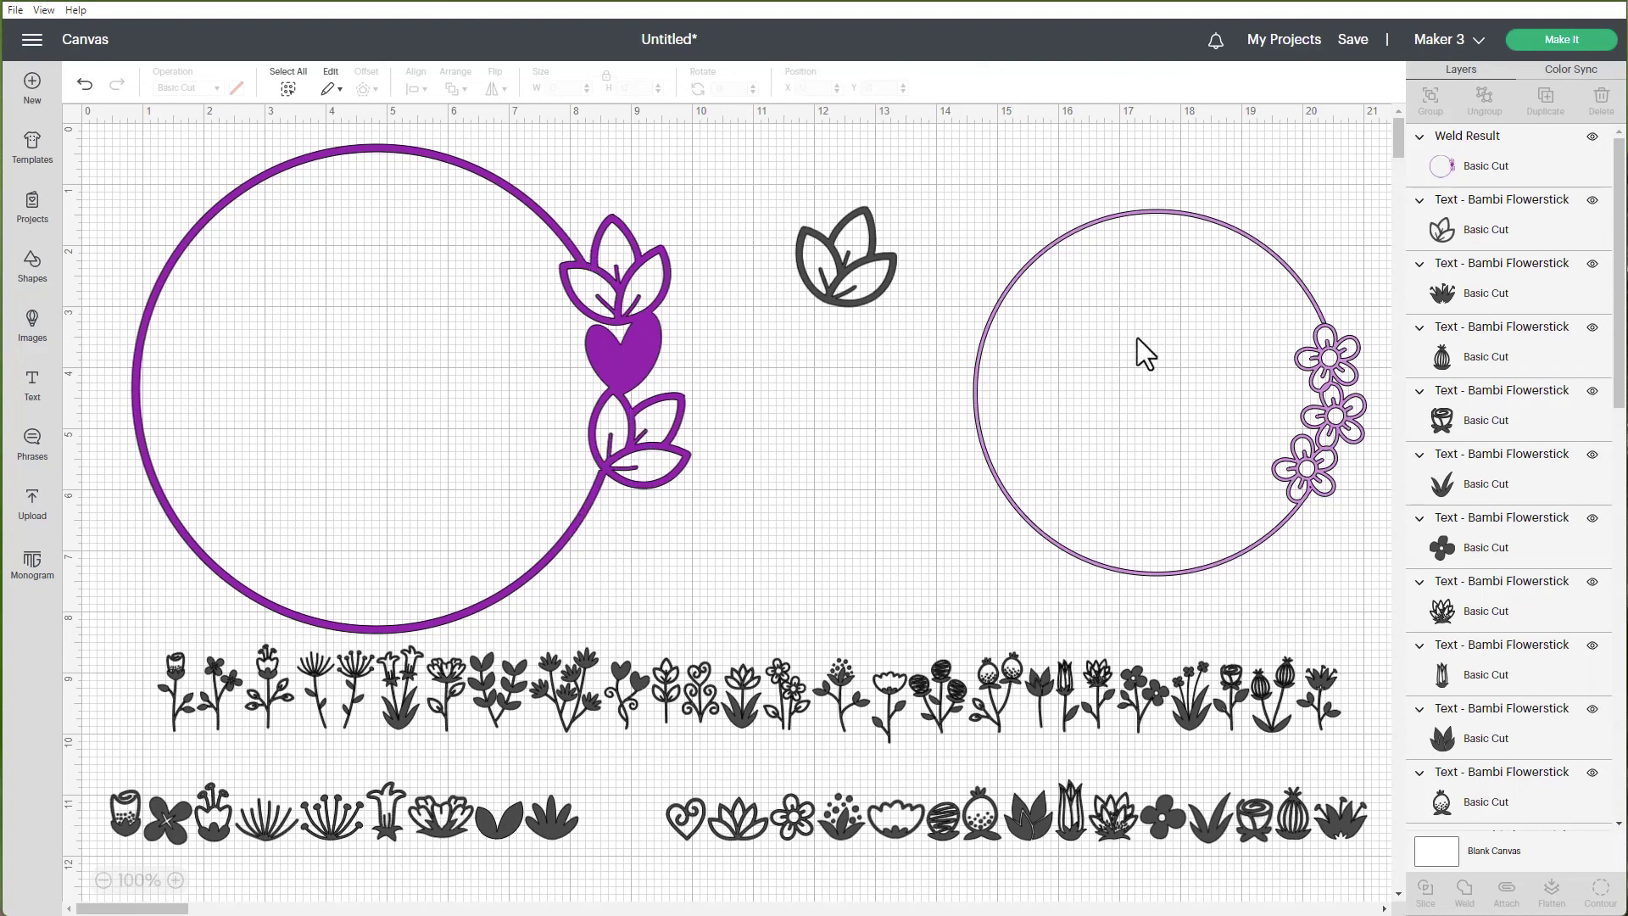